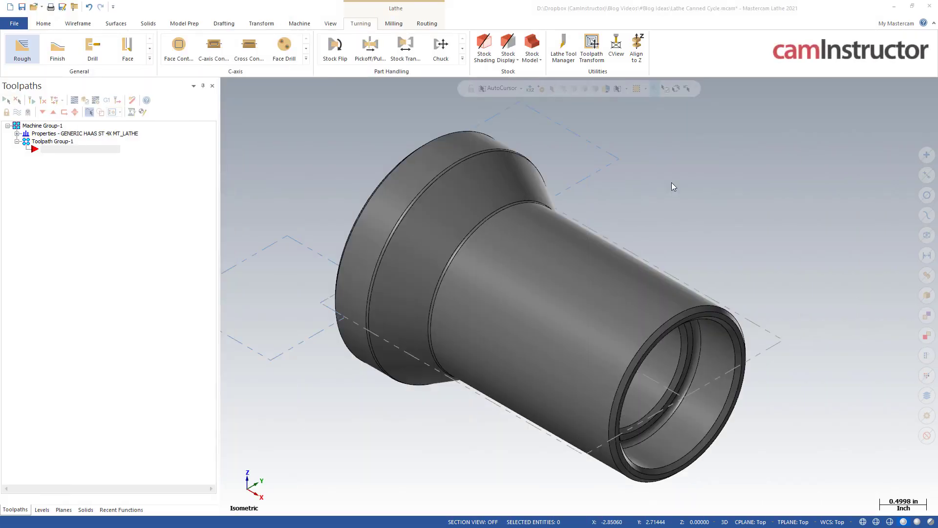
Step: Orbit the part to inspect the bore, then view it from the front and top
mouse_move(750, 206)
middle_mouse_down()
mouse_move(764, 264)
mouse_move(662, 183)
middle_mouse_up()
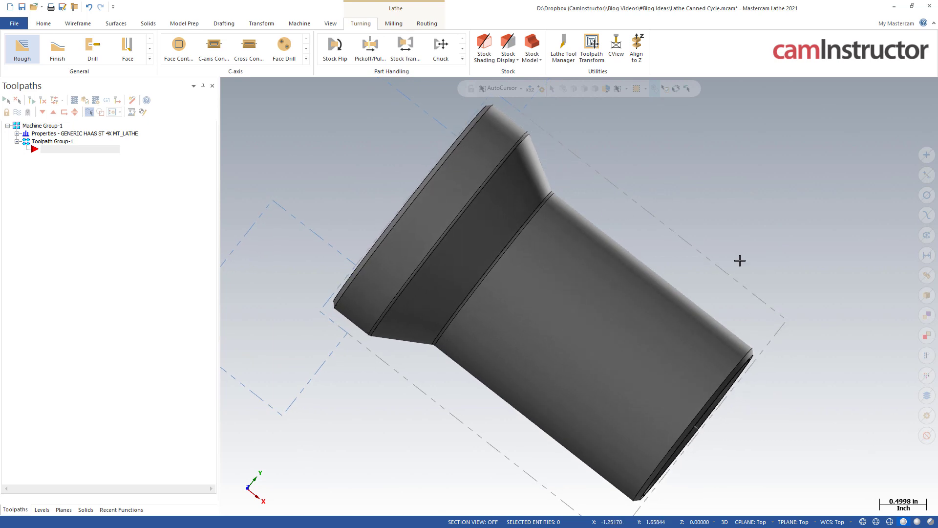
mouse_move(740, 260)
middle_mouse_down()
mouse_move(646, 202)
mouse_move(827, 269)
mouse_move(723, 252)
mouse_move(616, 151)
middle_mouse_up()
right_click(616, 151)
left_click(657, 214)
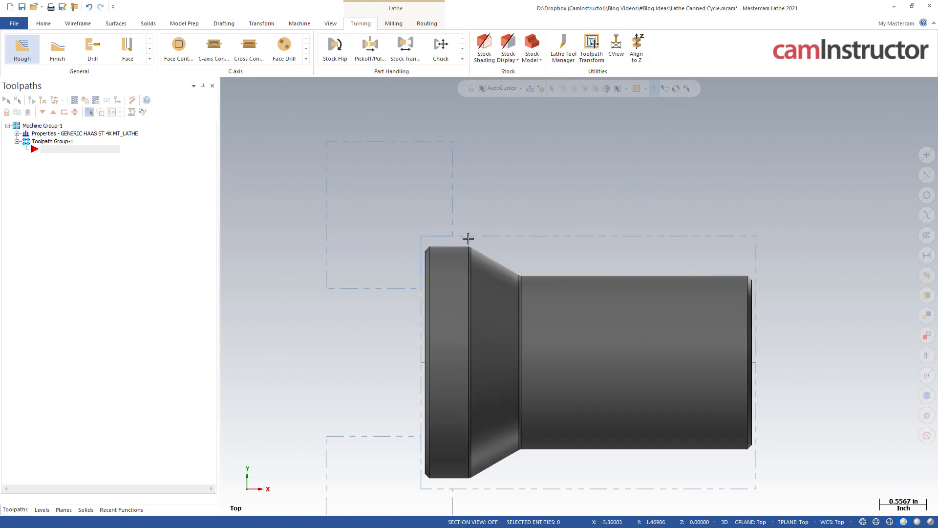
middle_click_drag(402, 241, 350, 312)
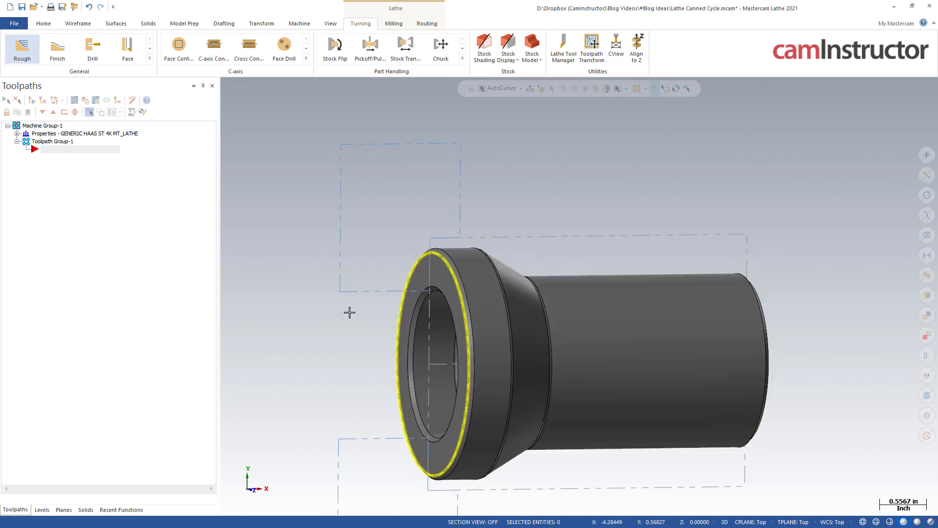
middle_click_drag(387, 370, 348, 360)
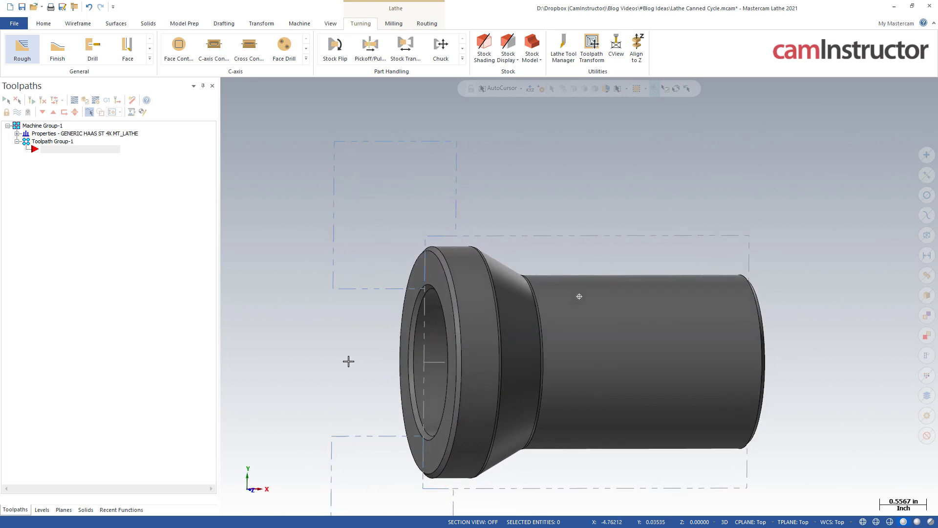
right_click(578, 190)
left_click(613, 252)
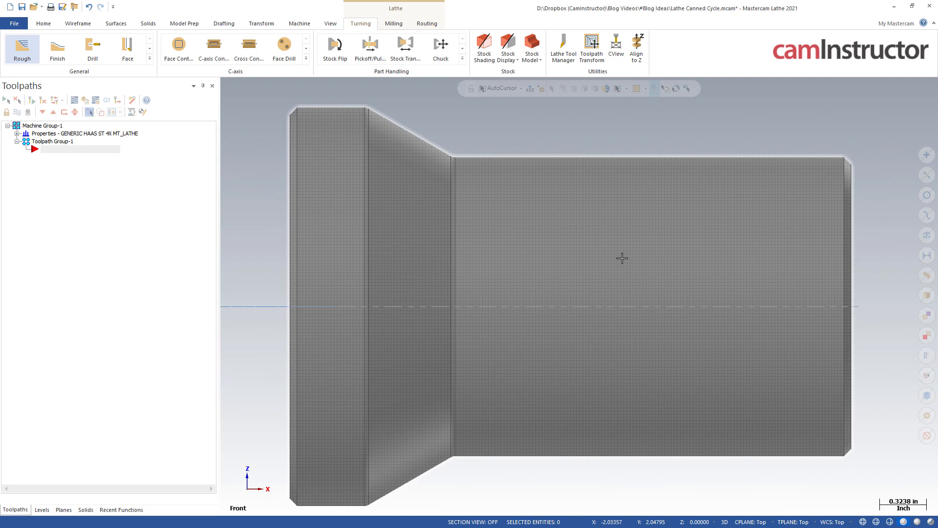
right_click(604, 142)
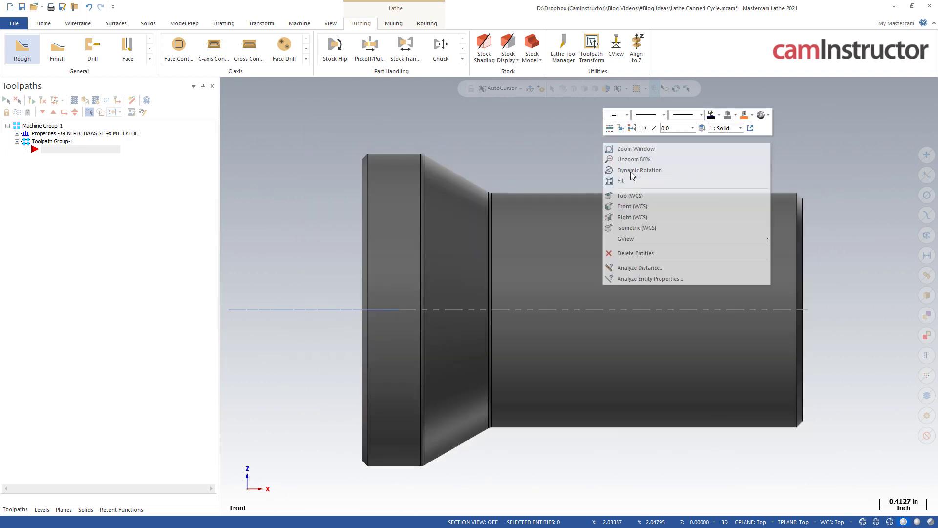
left_click(643, 197)
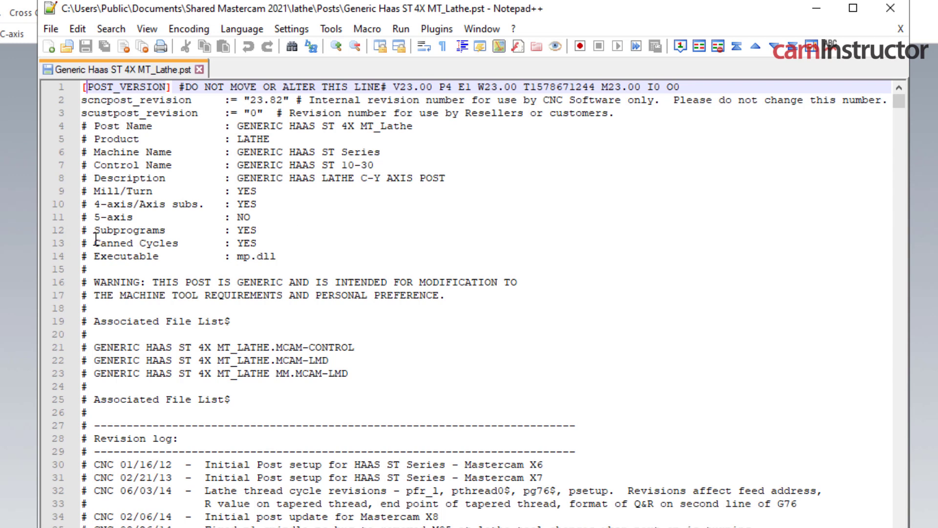
Step: Highlight the notes explaining which lathe canned cycles are supported
left_click_drag(94, 243, 287, 243)
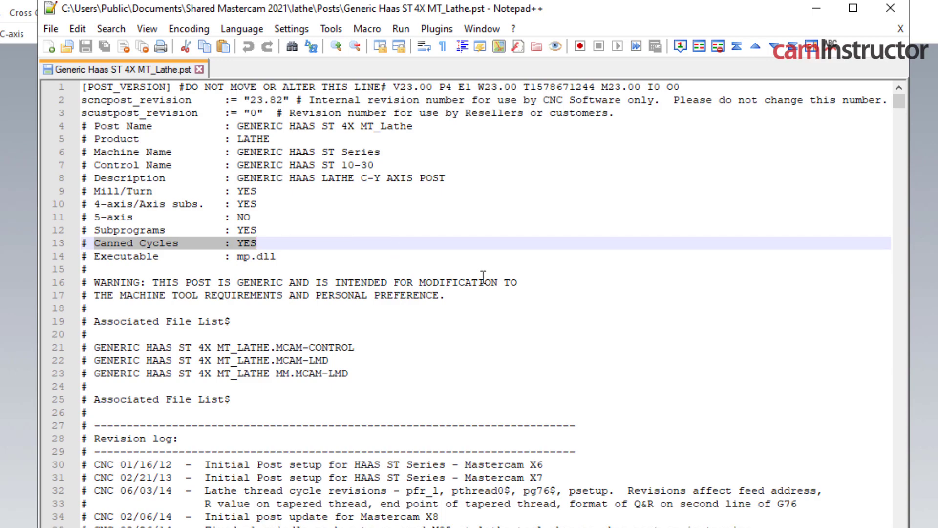
scroll(483, 276, "down", 1)
scroll(440, 274, "down", 7)
scroll(440, 279, "down", 5)
scroll(464, 296, "down", 6)
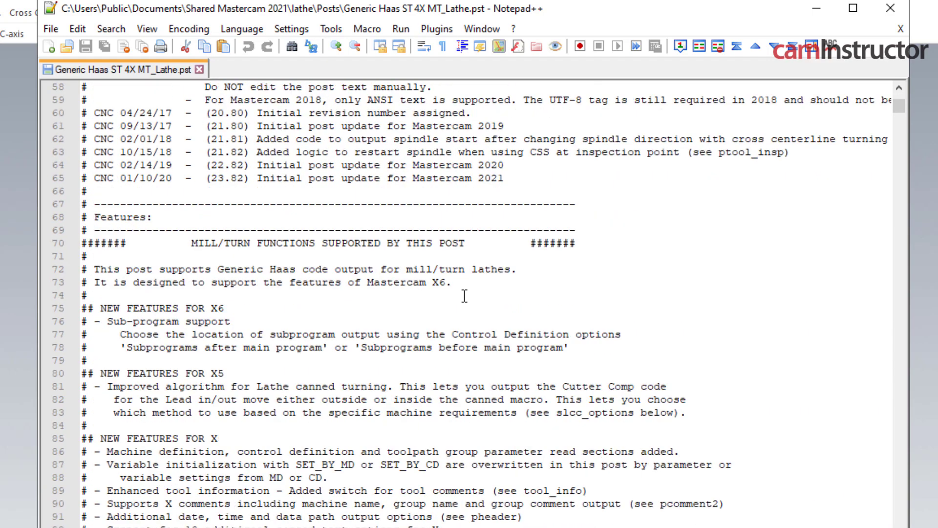
scroll(464, 295, "down", 6)
scroll(464, 296, "down", 17)
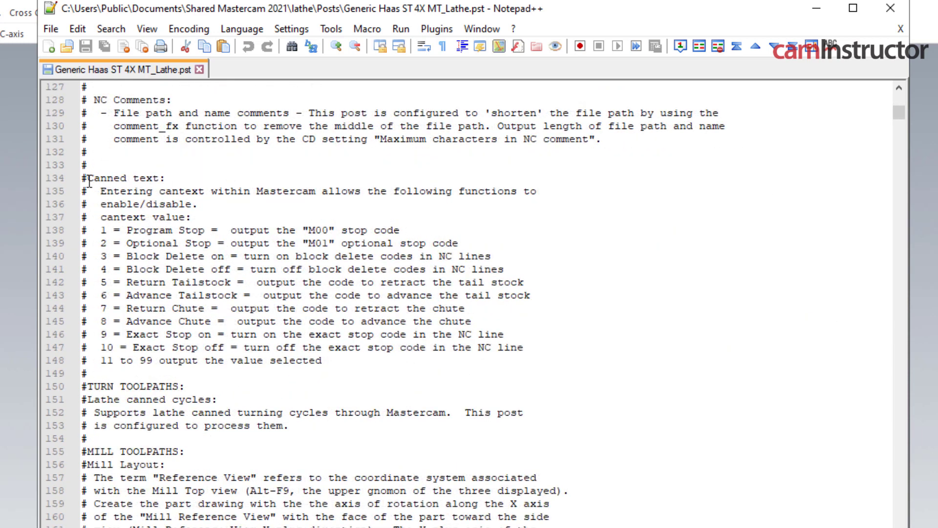
left_click_drag(82, 178, 166, 179)
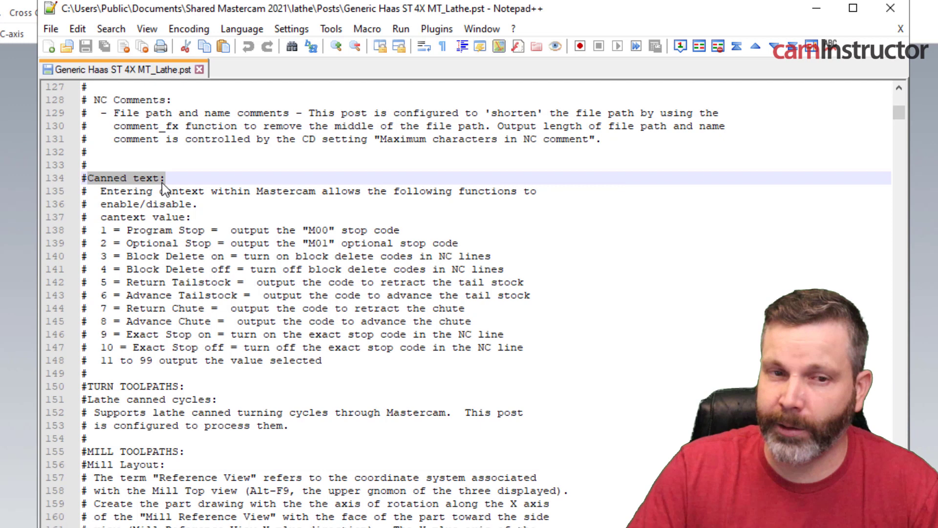
left_click(139, 360)
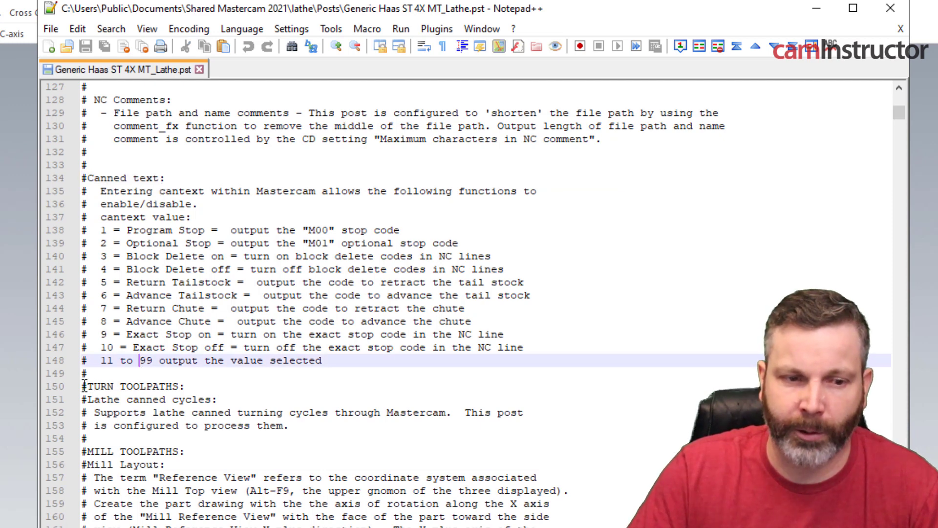
left_click_drag(84, 387, 299, 431)
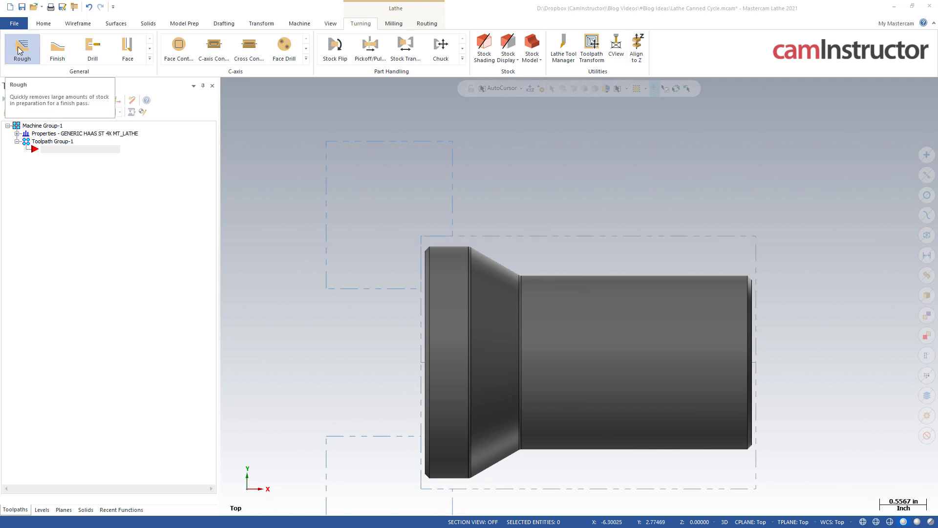
Step: Create a Canned Rough toolpath chained from the first to the last OD profile edge
left_click(150, 58)
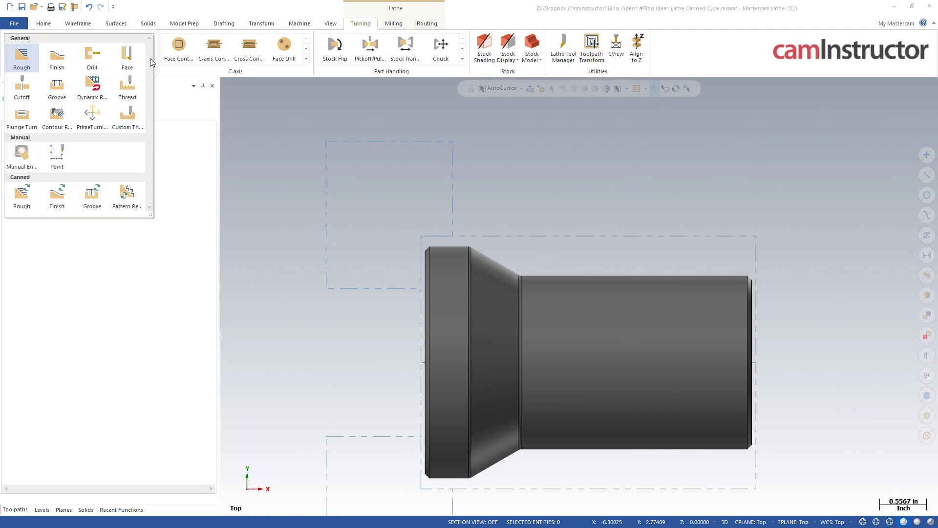
left_click(23, 201)
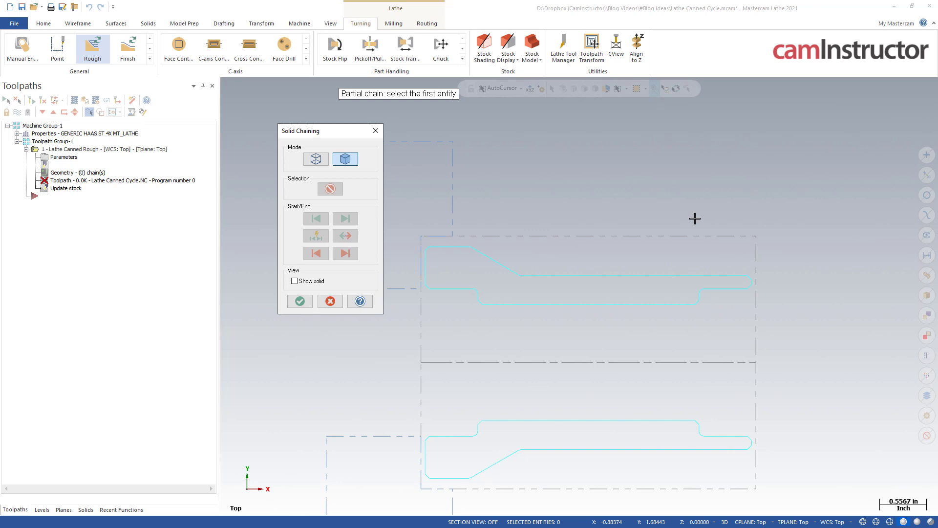
scroll(722, 246, "up", 2)
scroll(731, 262, "up", 2)
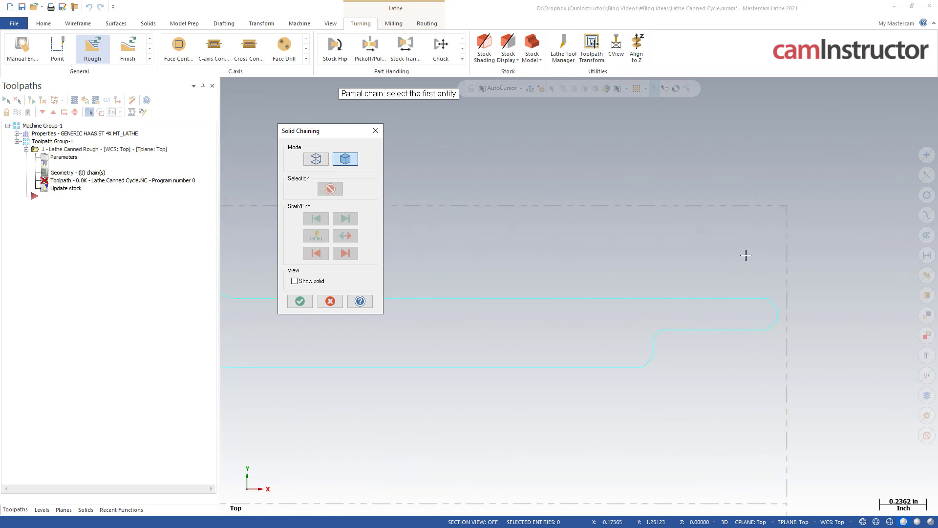
left_click(772, 307)
scroll(842, 304, "down", 1)
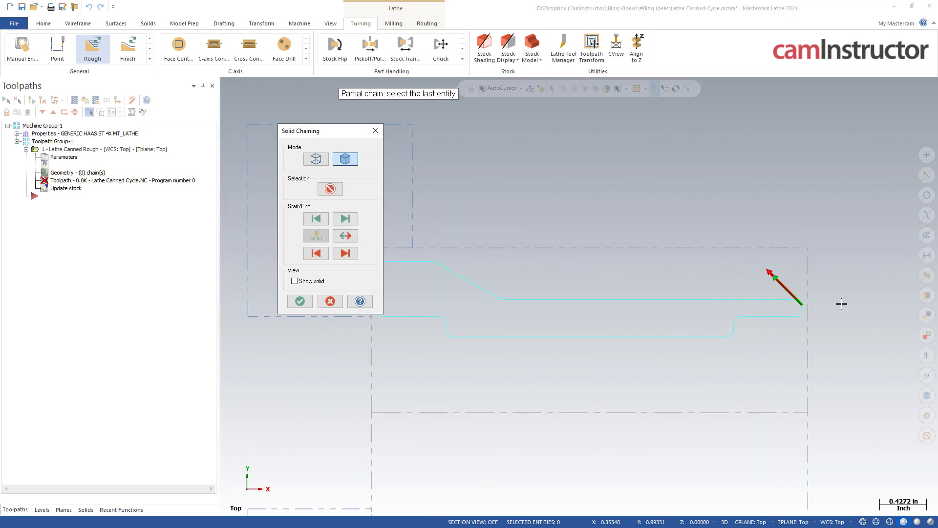
scroll(843, 304, "down", 3)
left_click(499, 271)
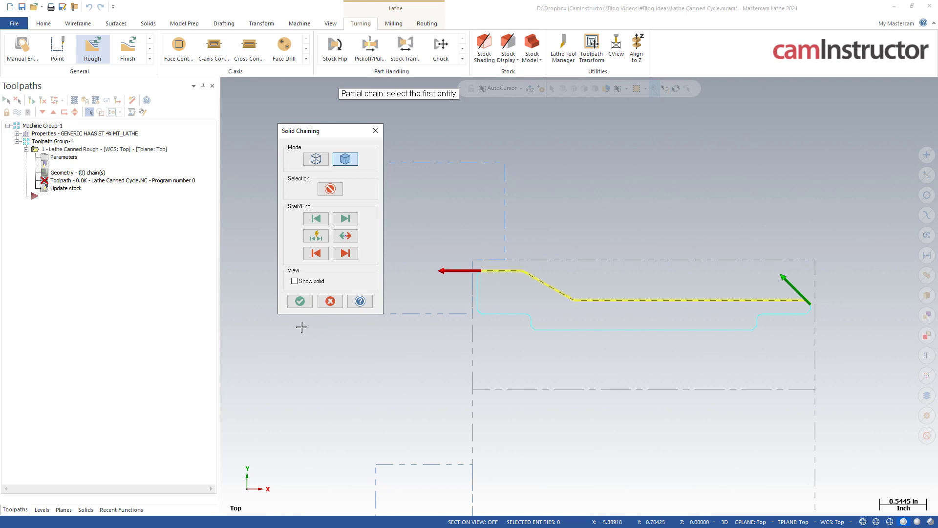
left_click(299, 301)
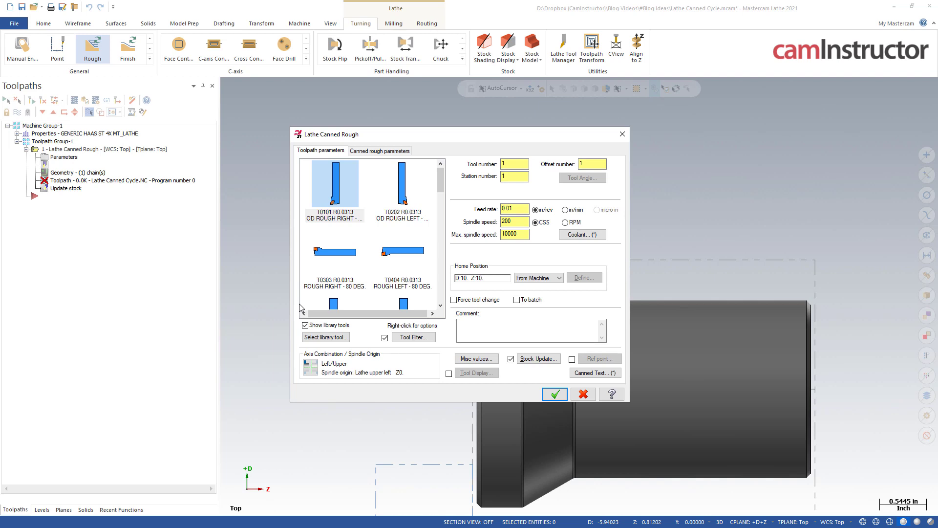
Step: Use tool T0101 with 650 spindle speed, 3500 maximum speed and 0.012 feed
left_click(337, 192)
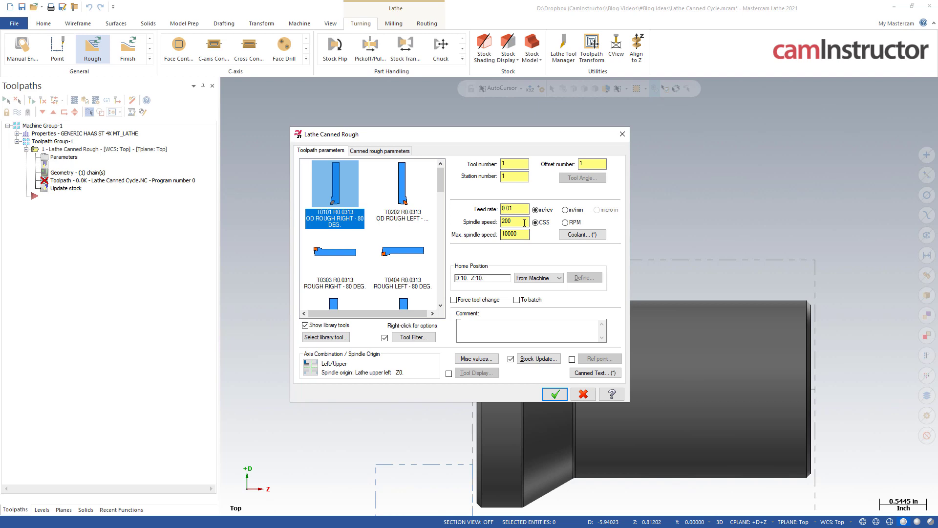
double_click(524, 222)
type("650")
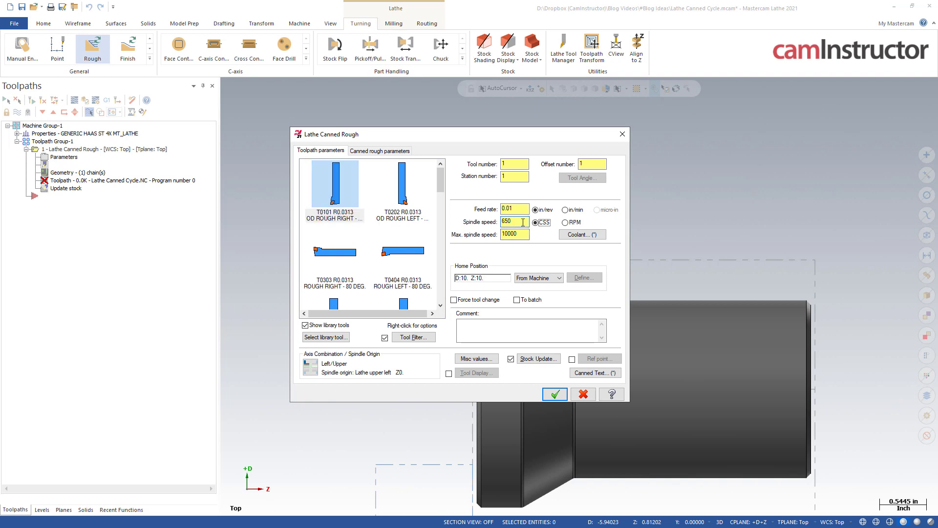
key("Tab")
left_click(518, 208)
left_click(386, 151)
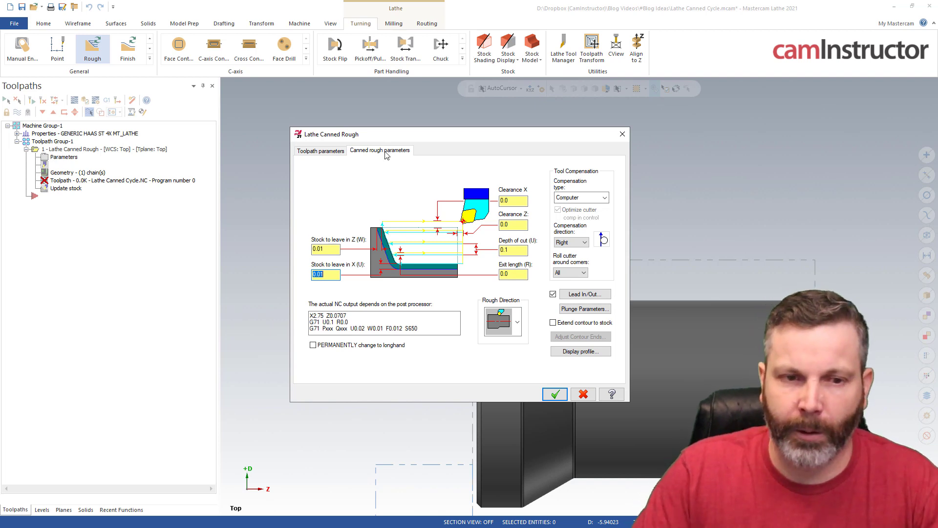
left_click(513, 200)
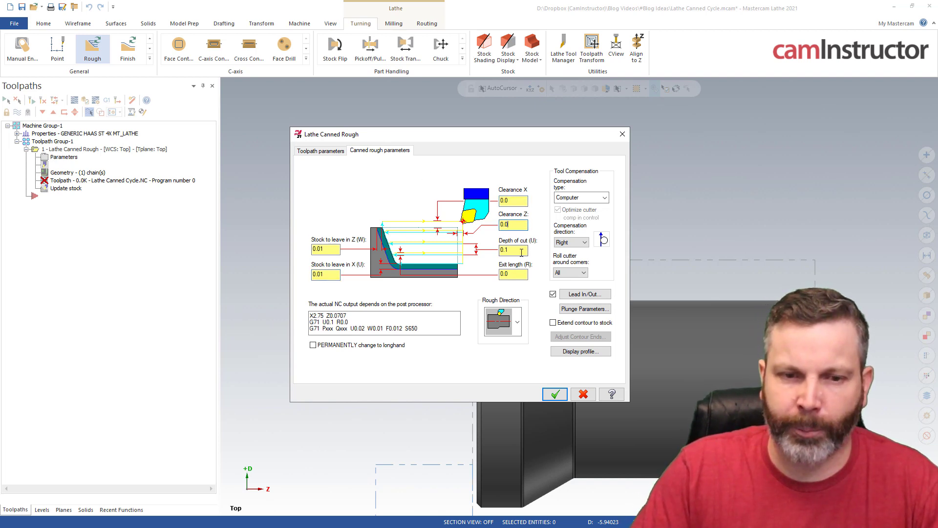
left_click(513, 274)
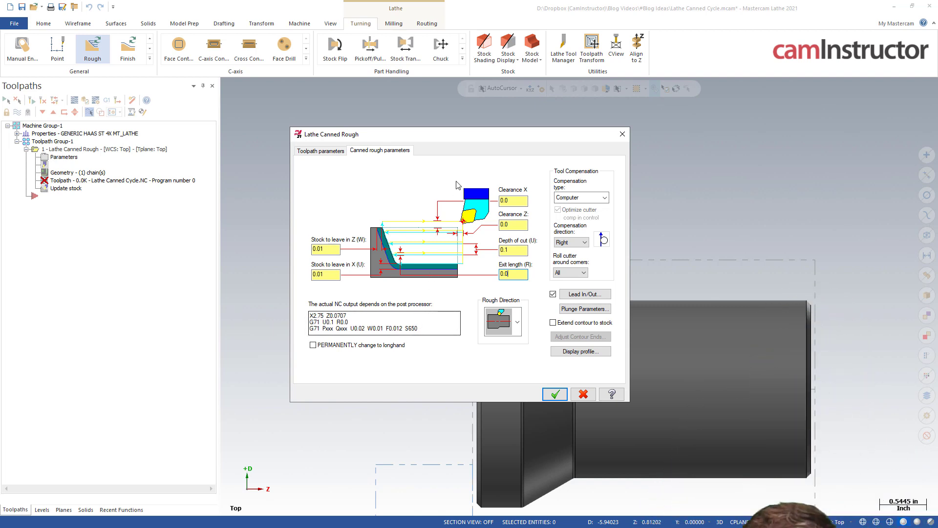
mouse_move(481, 136)
left_mouse_down()
mouse_move(380, 142)
mouse_move(263, 129)
left_mouse_up()
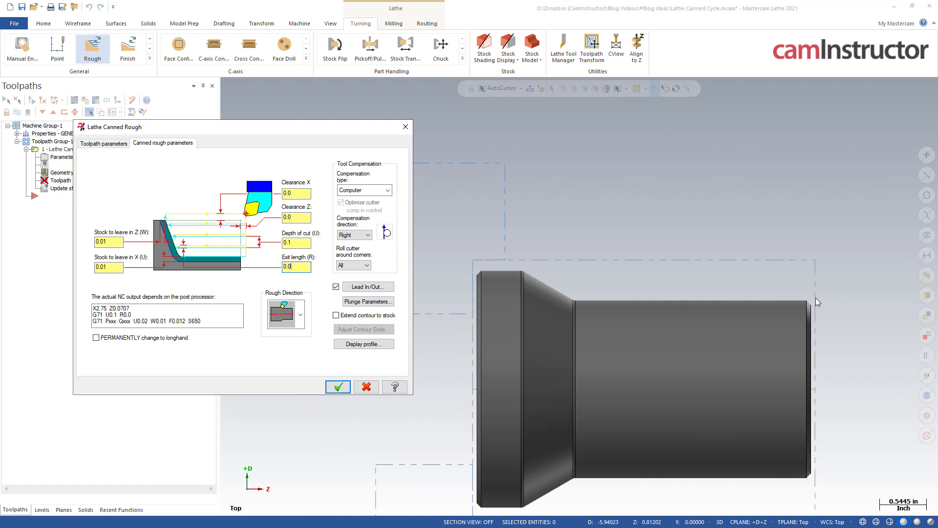
left_click_drag(301, 133, 596, 124)
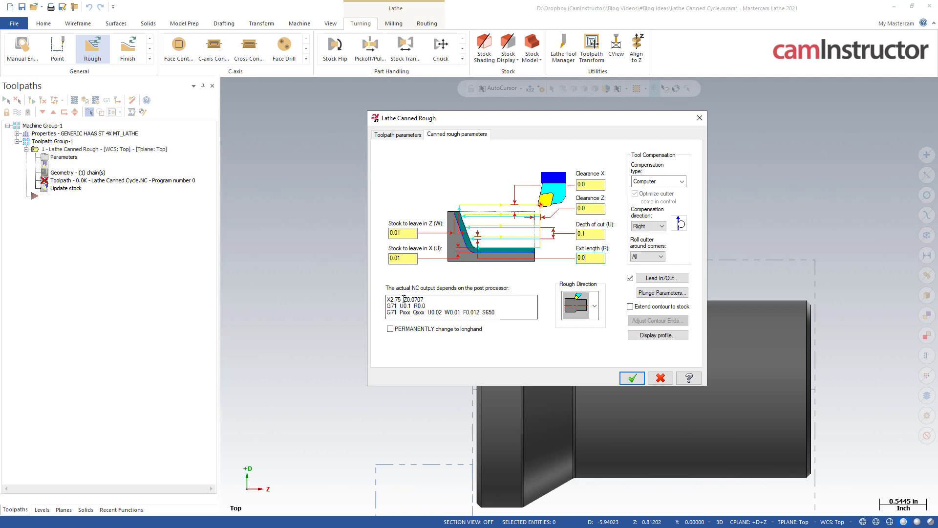
left_click_drag(387, 301, 424, 300)
left_click(437, 300)
left_click_drag(544, 124, 259, 103)
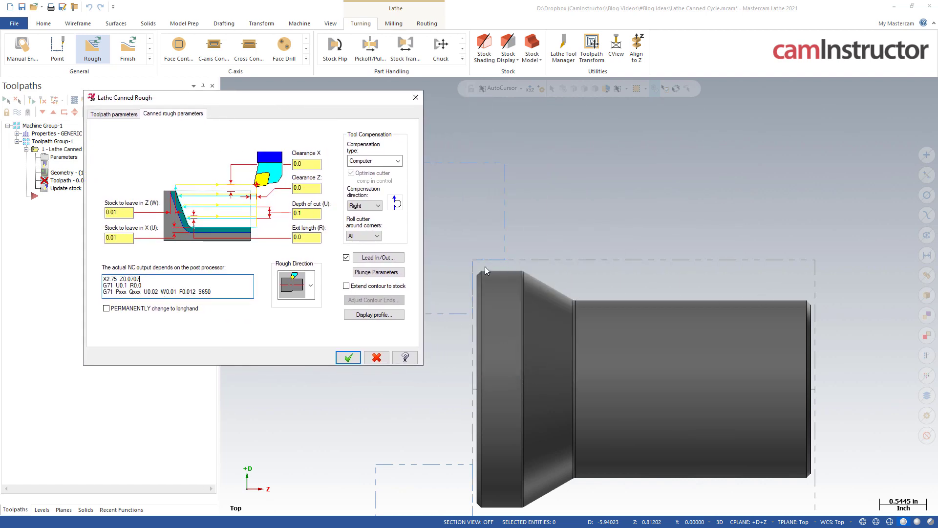
double_click(111, 279)
left_click_drag(246, 98, 317, 97)
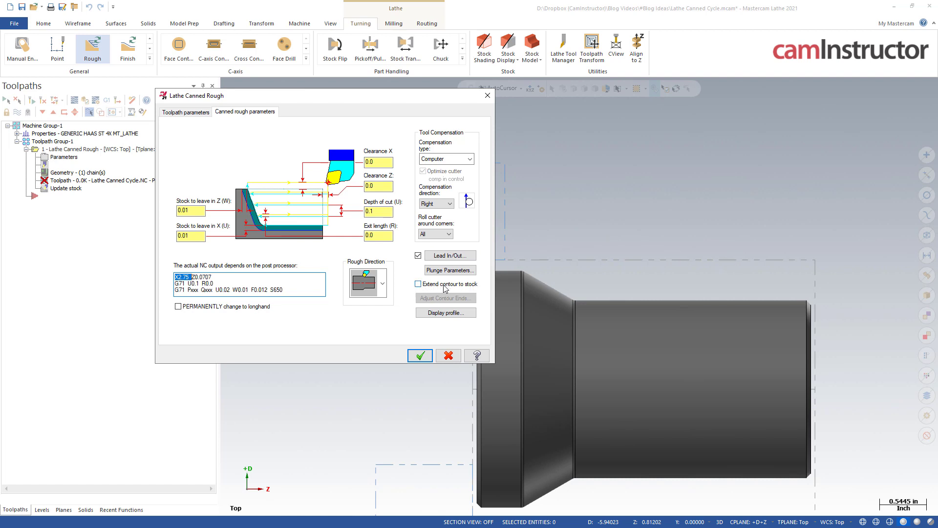
Step: Extend the contour to stock and set X clearance to 0.05, moving the start to X3.1
left_click(419, 284)
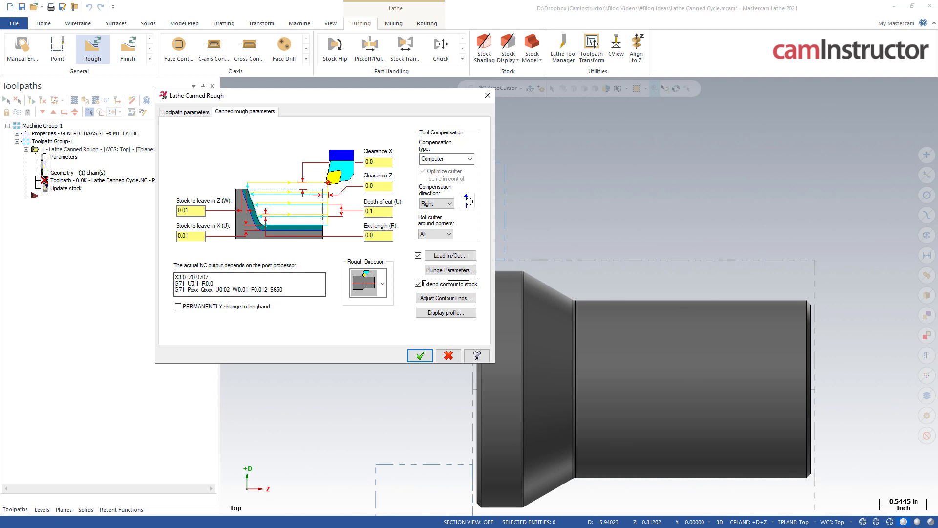
left_click_drag(174, 277, 211, 276)
left_click_drag(175, 282, 286, 291)
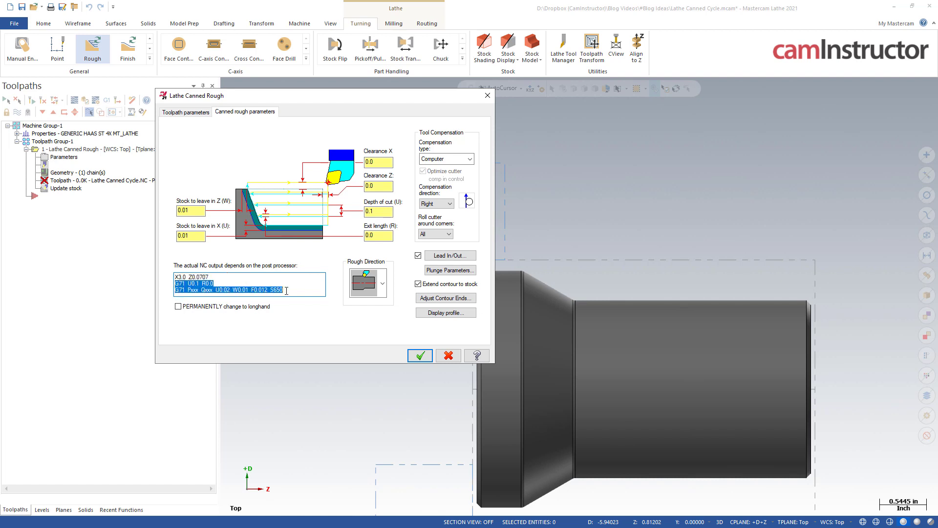
double_click(184, 277)
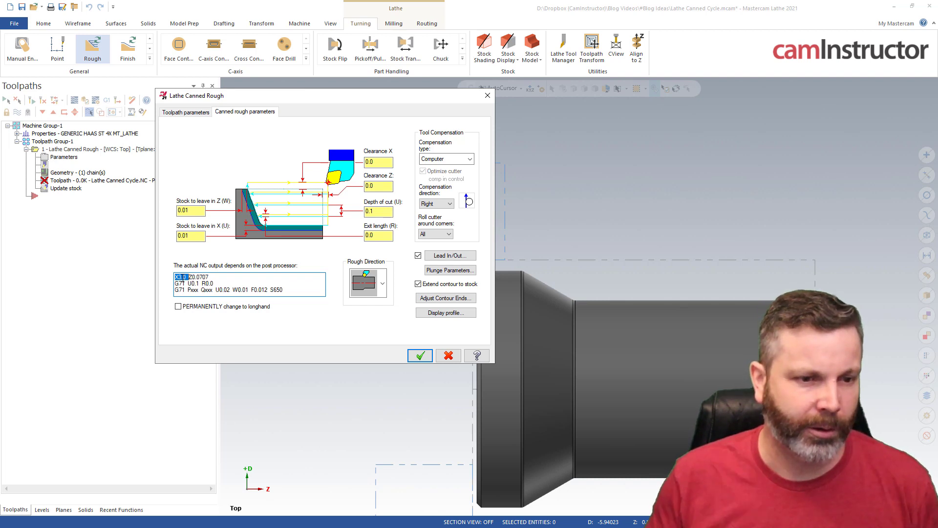
left_click(365, 164)
type("5")
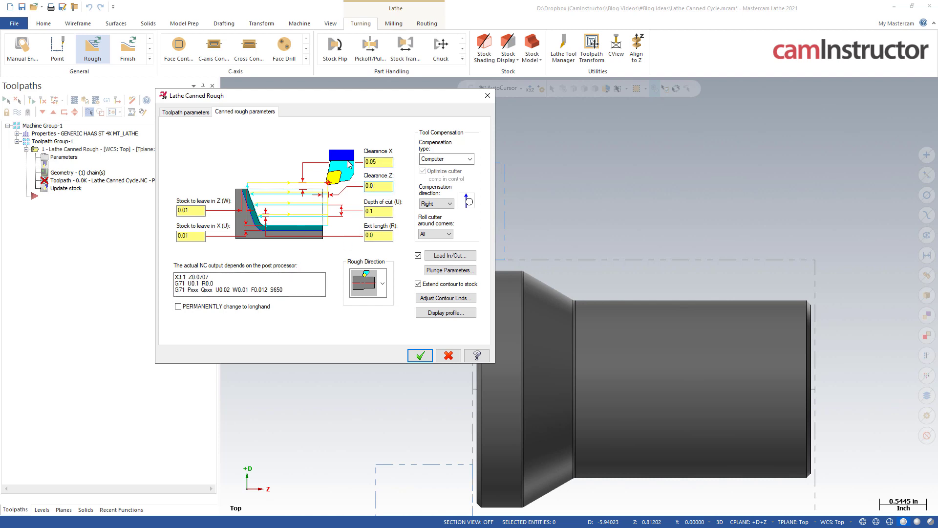
double_click(179, 276)
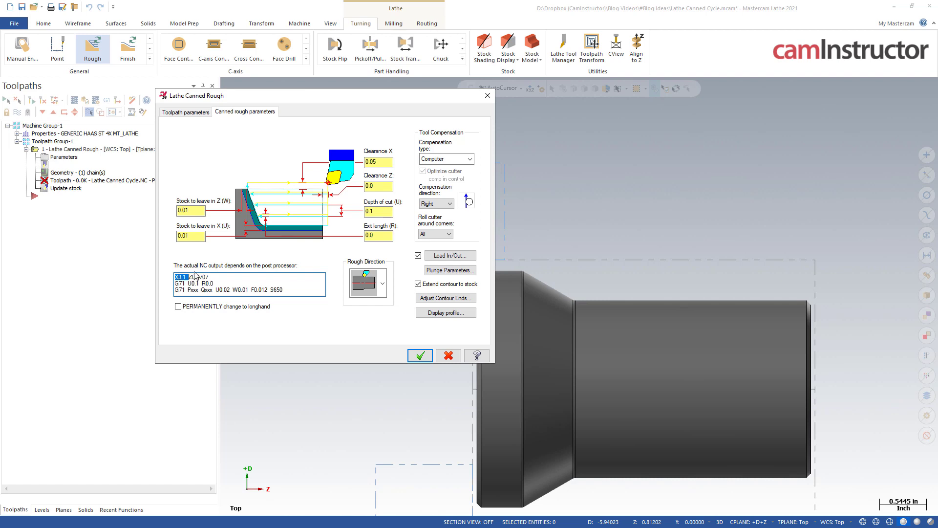
Step: Set Z clearance to 0.05 so the start line becomes X3.1 Z0.1207
double_click(200, 277)
double_click(199, 277)
left_click(384, 186)
type("5")
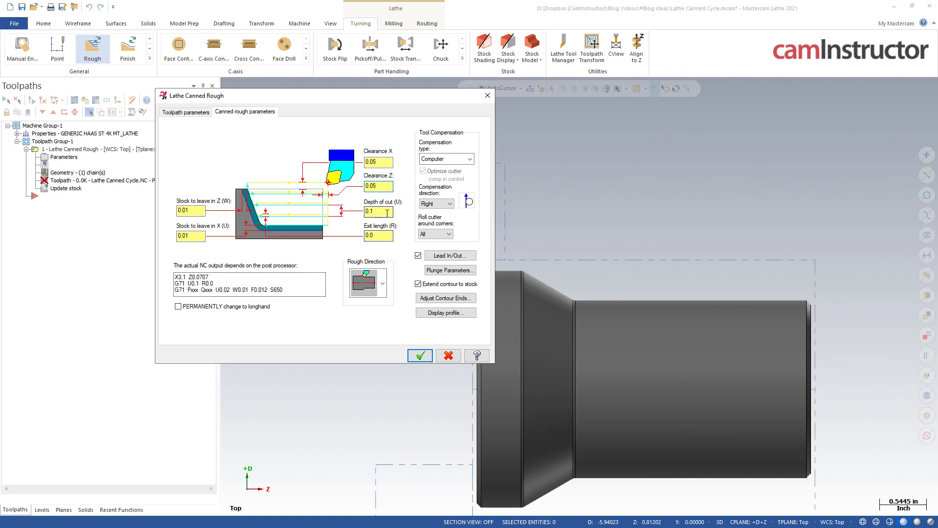
left_click(217, 279)
left_click_drag(176, 277, 207, 276)
left_click(212, 277)
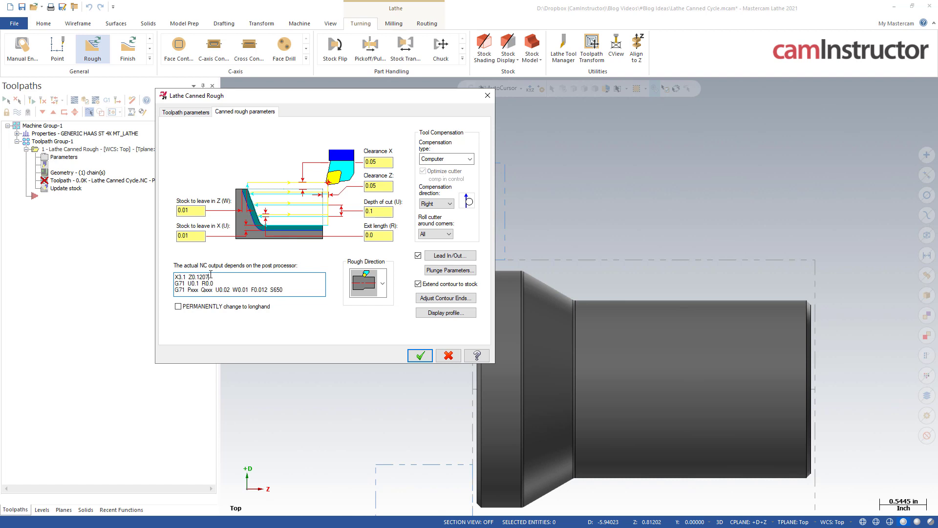
left_click(438, 256)
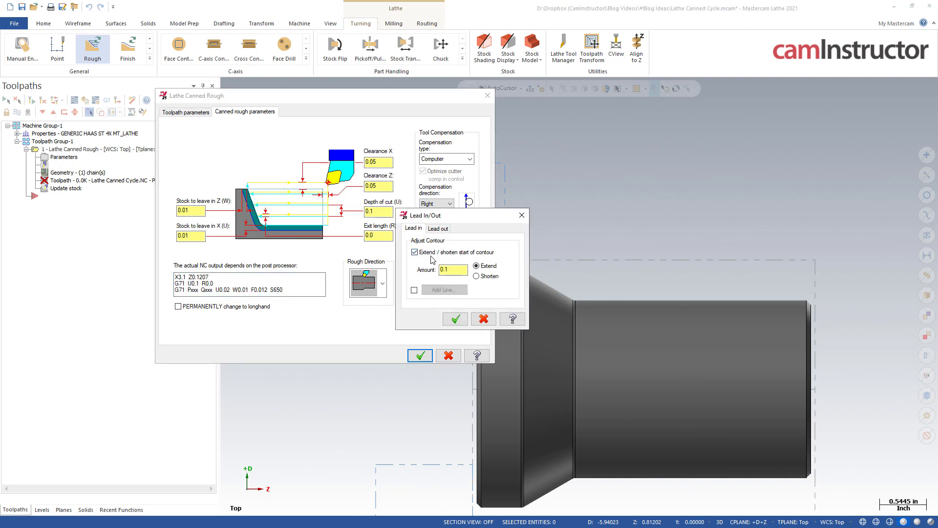
left_click(462, 269)
left_click(521, 217)
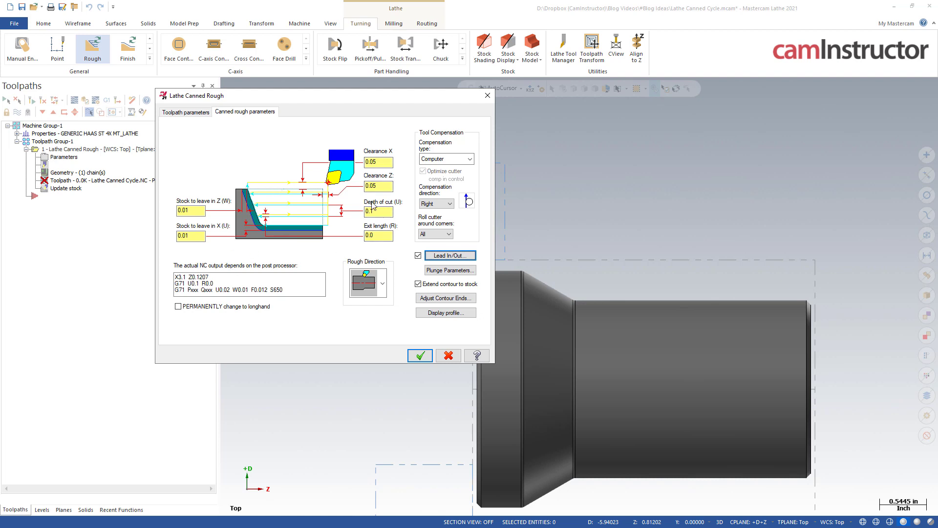
Step: Display the roughing profile in wireframe, then decline saving its geometry
left_click(444, 314)
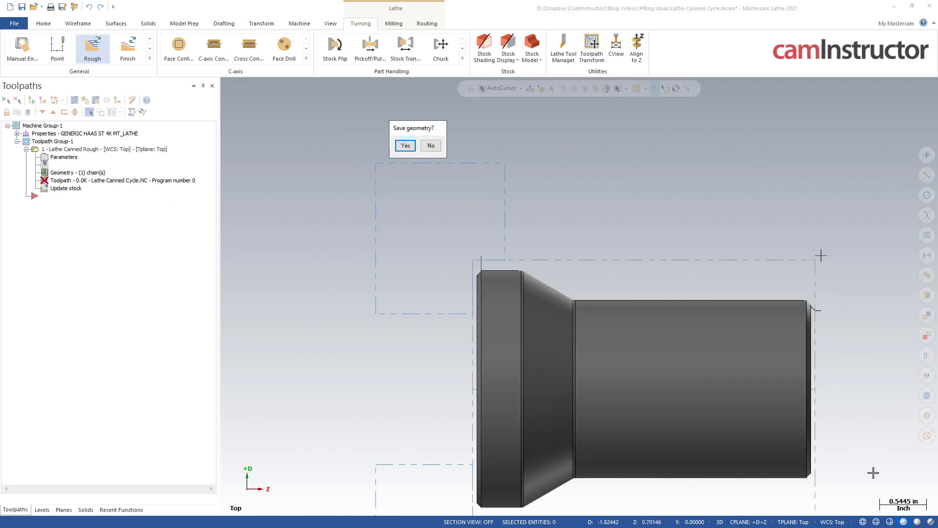
left_click(864, 522)
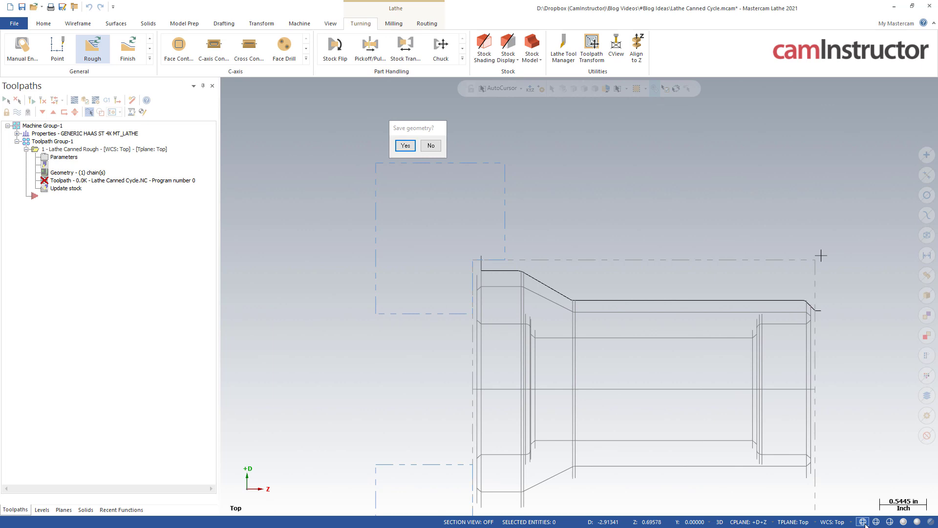
scroll(850, 309, "up", 2)
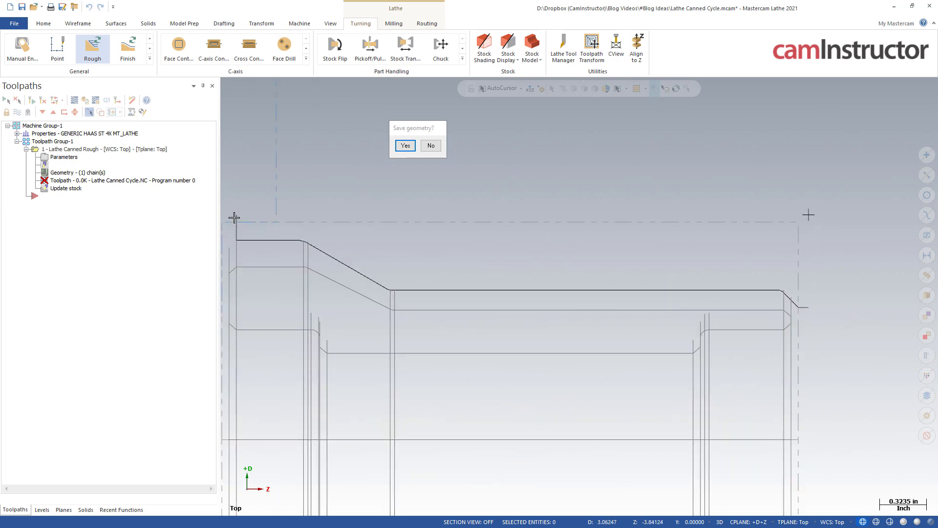
scroll(671, 228, "down", 1)
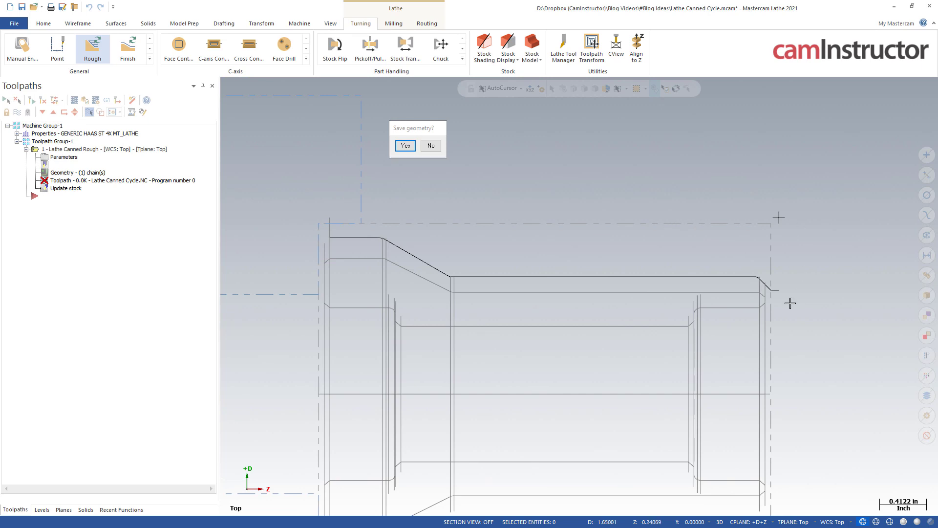
scroll(784, 297, "up", 2)
scroll(782, 286, "up", 1)
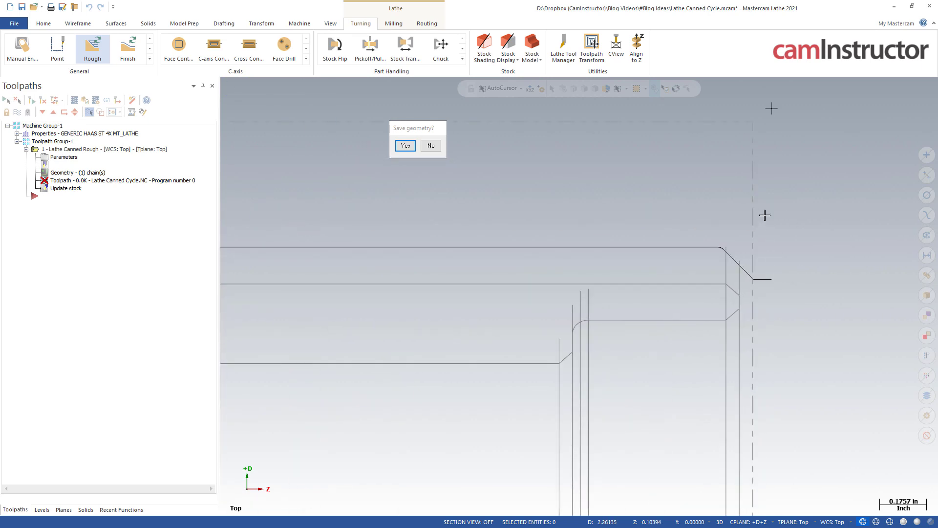
scroll(830, 286, "down", 2)
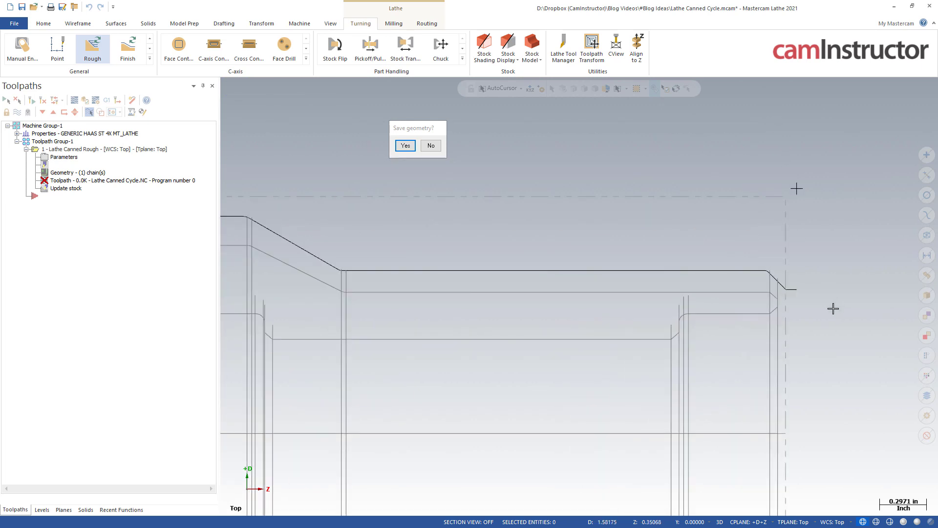
scroll(834, 308, "down", 2)
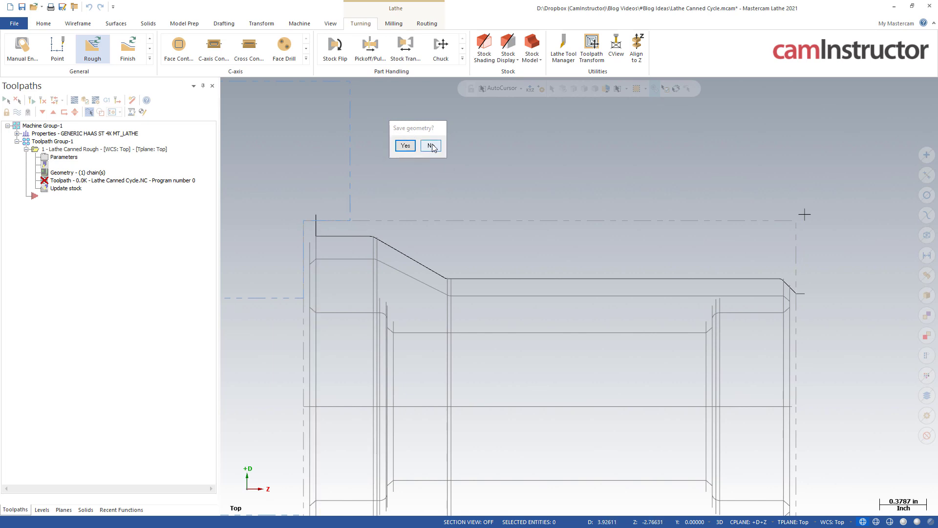
left_click(432, 146)
left_click_drag(379, 96, 514, 112)
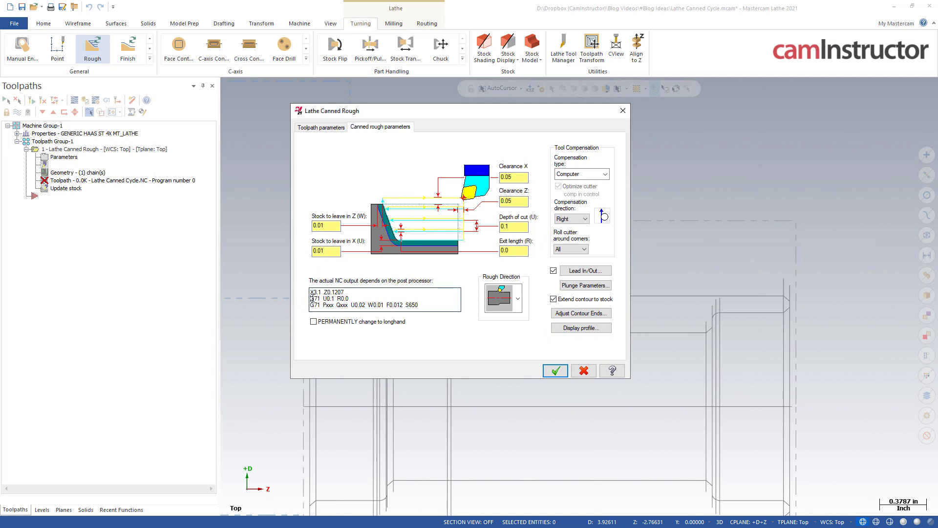
Step: Set the lead-out shortening amount to a two-point measured distance trimmed to 0.44
left_click_drag(310, 298, 419, 305)
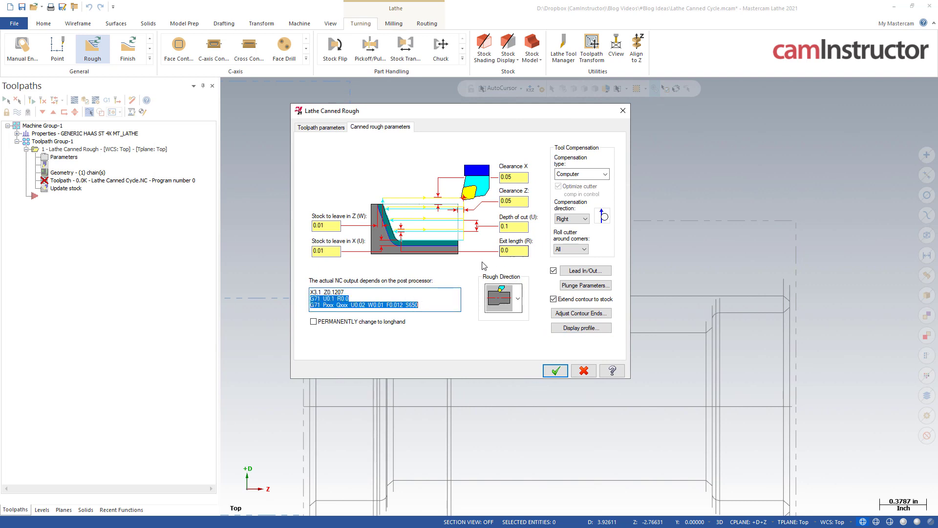
left_click(584, 270)
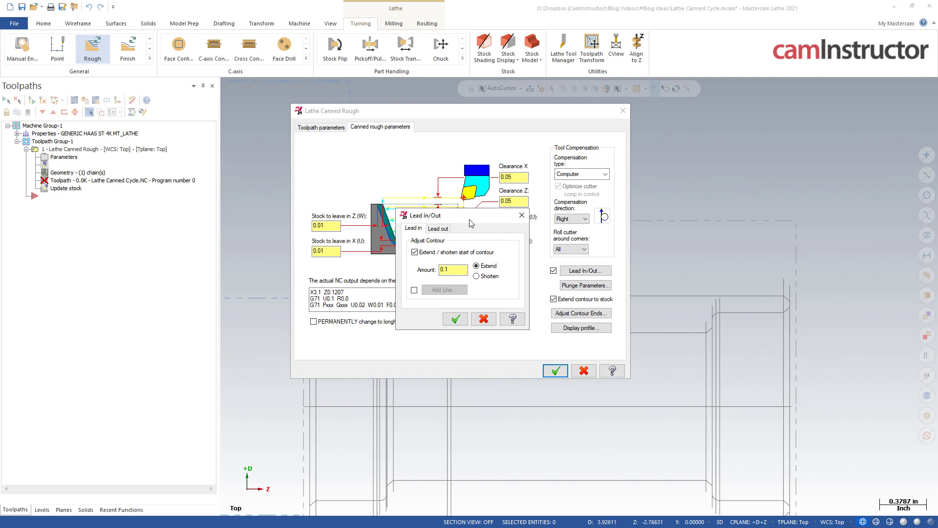
left_click(439, 230)
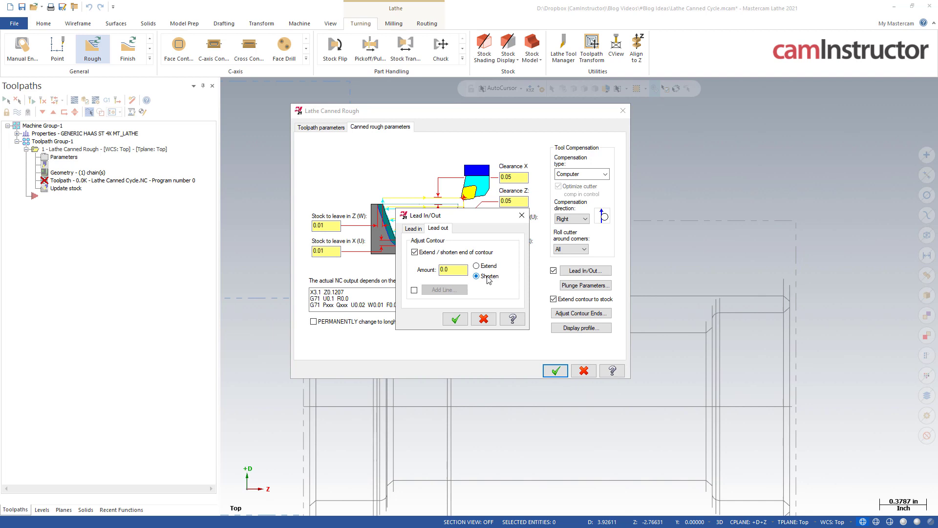
left_click(451, 268)
double_click(449, 269)
right_click(453, 270)
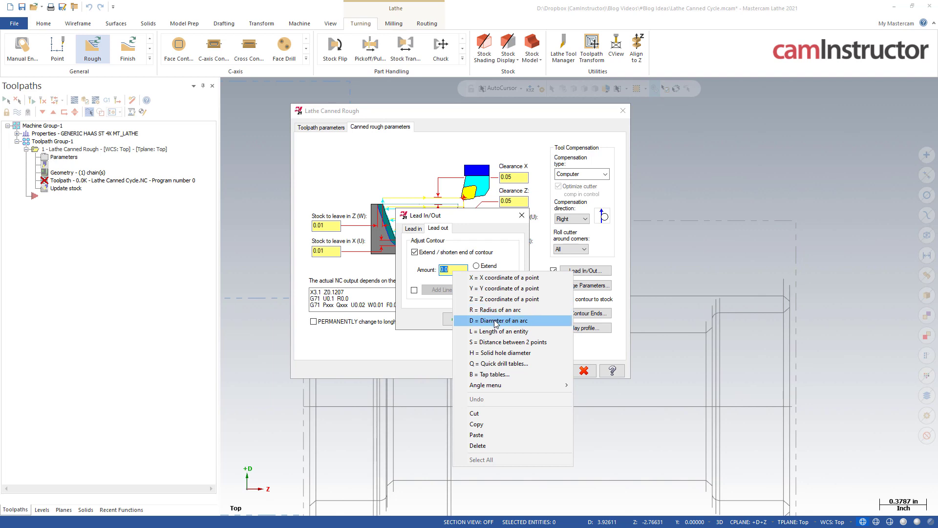
left_click(510, 344)
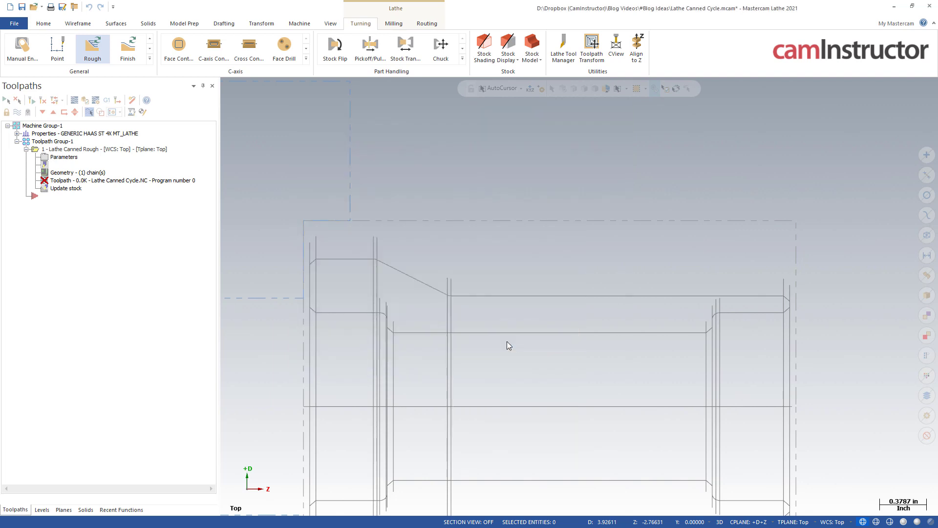
scroll(279, 233, "up", 2)
scroll(289, 226, "up", 2)
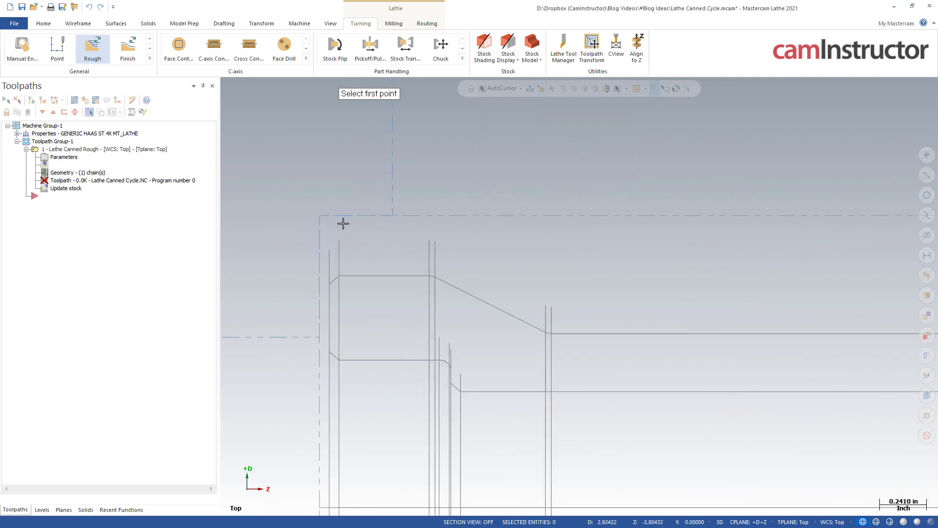
left_click(340, 238)
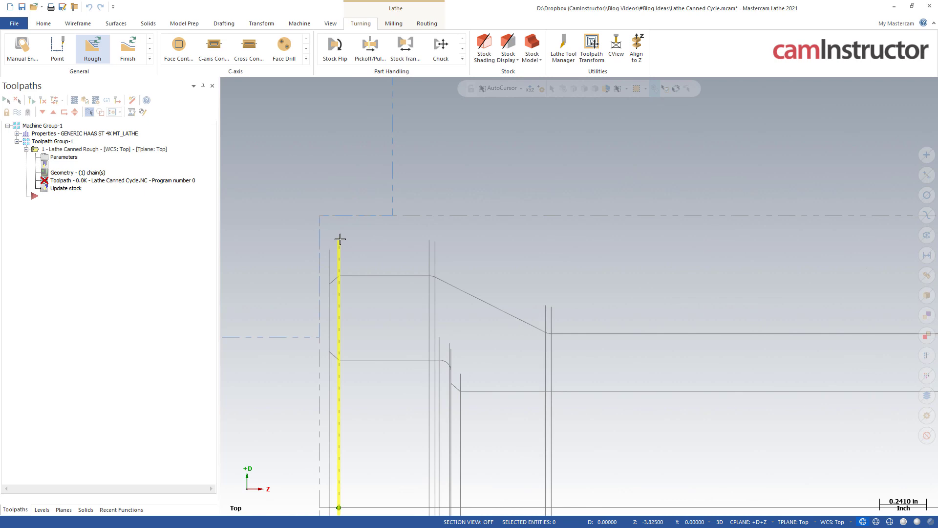
left_click(427, 237)
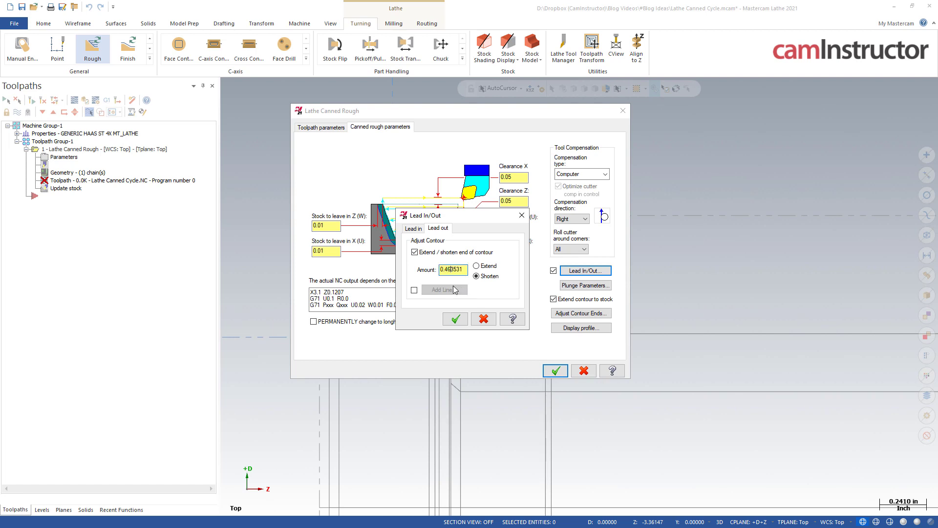
key("End")
key("BackSpace")
key("BackSpace")
Step: Preview the profile shortened by 0.44 without saving its geometry
left_click(455, 318)
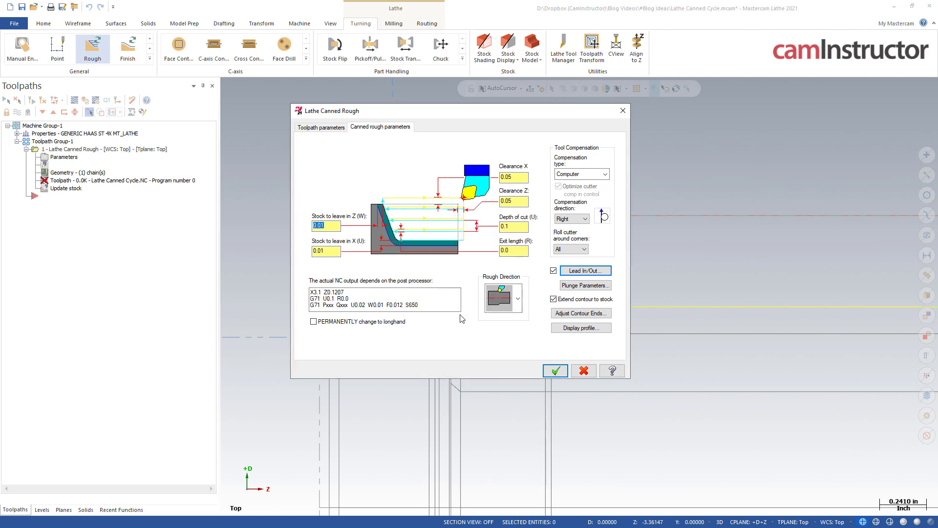
left_click(555, 370)
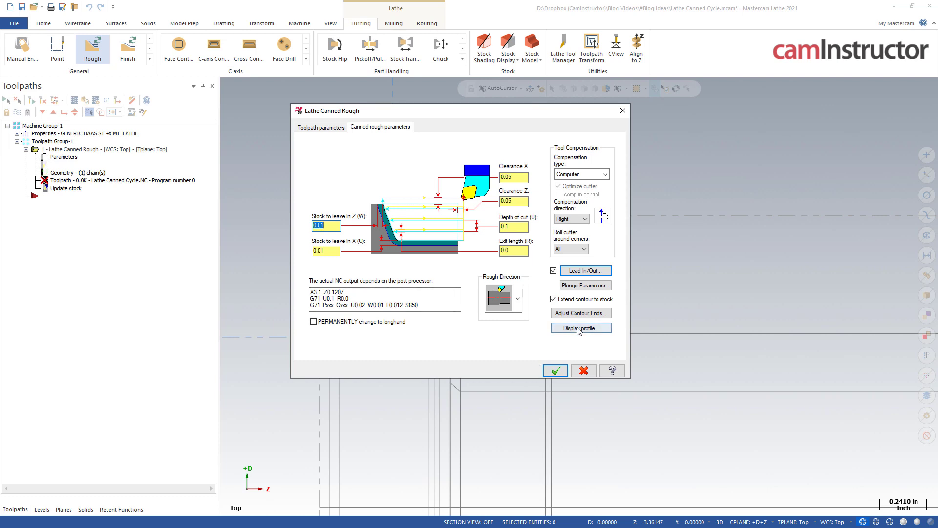
scroll(421, 241, "up", 2)
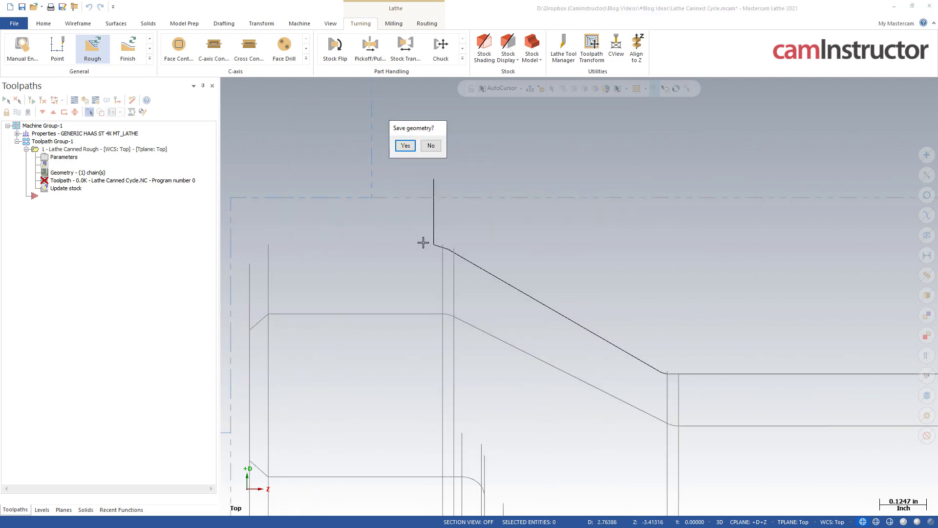
scroll(432, 254, "up", 2)
scroll(518, 227, "down", 2)
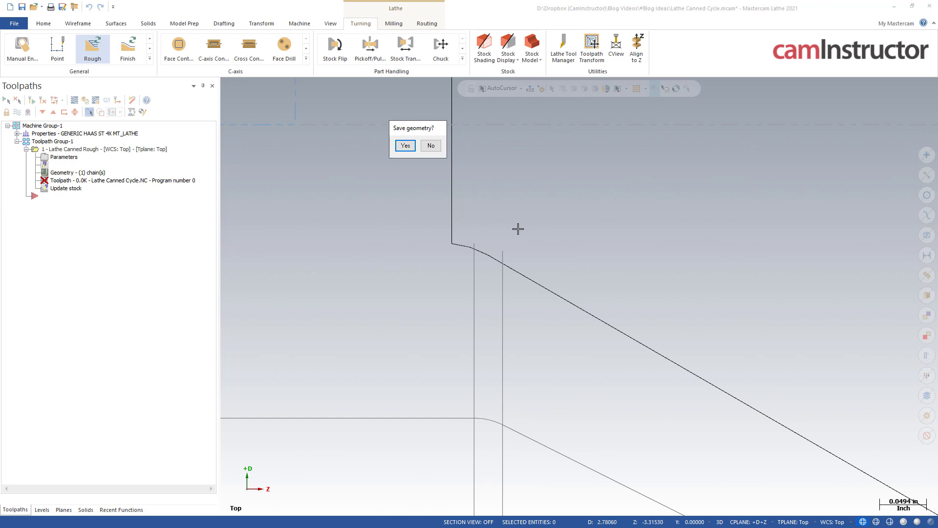
scroll(473, 243, "down", 1)
scroll(473, 243, "down", 1)
left_click(433, 145)
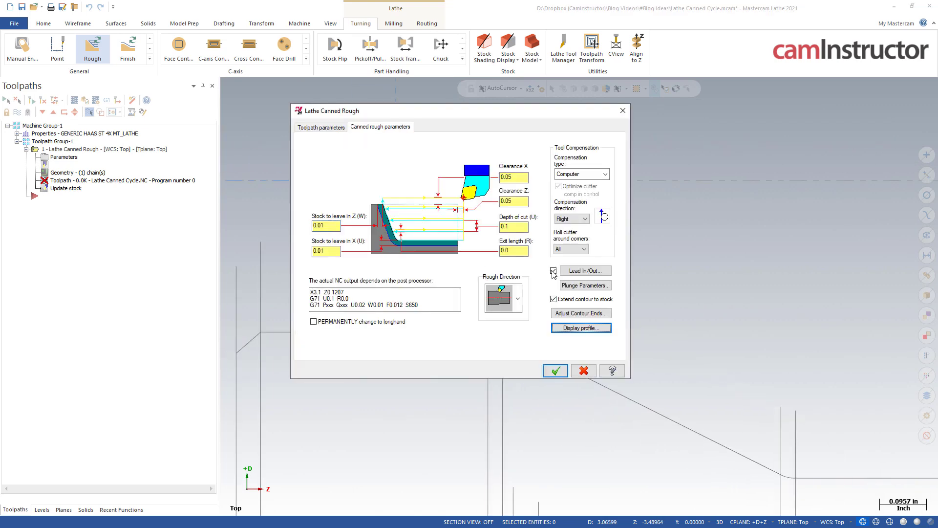
Step: Change the lead-out shortening amount to 0.41 and re-preview the profile
left_click(584, 271)
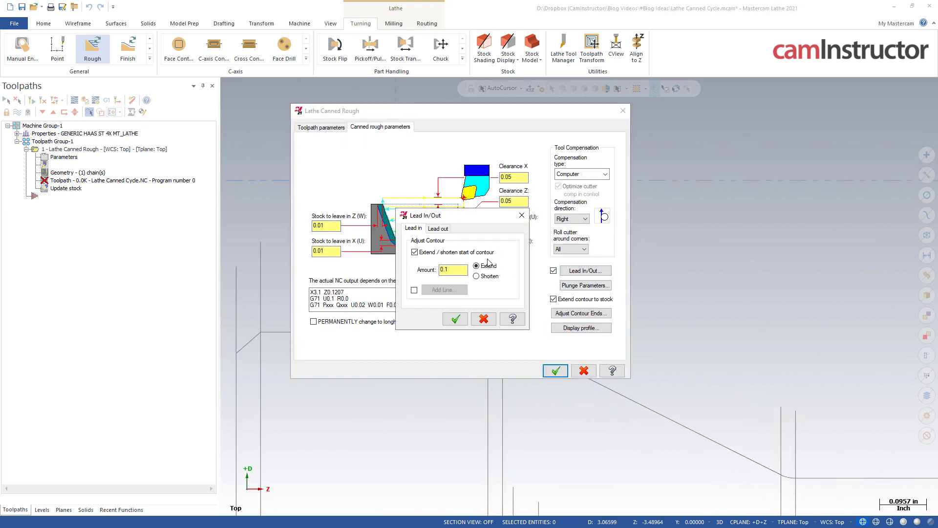
left_click(437, 228)
left_click(459, 270)
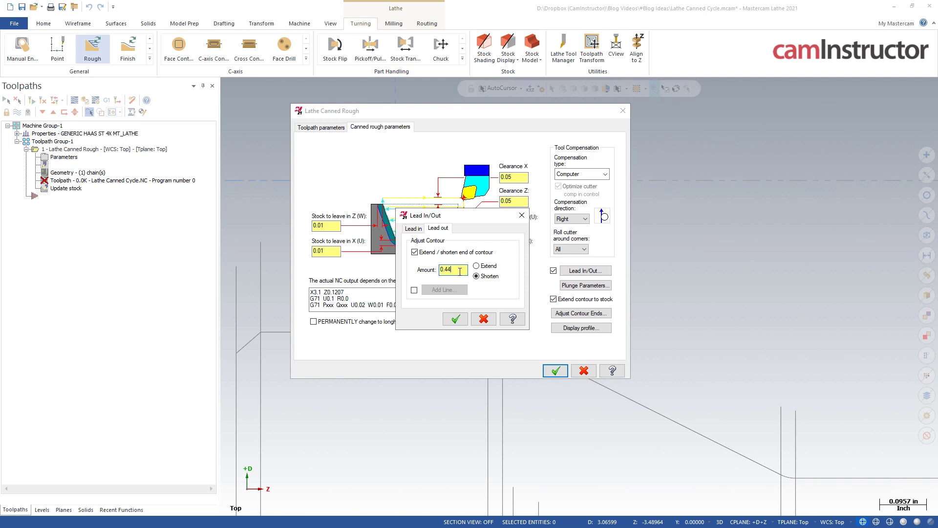
left_click(456, 319)
left_click(571, 330)
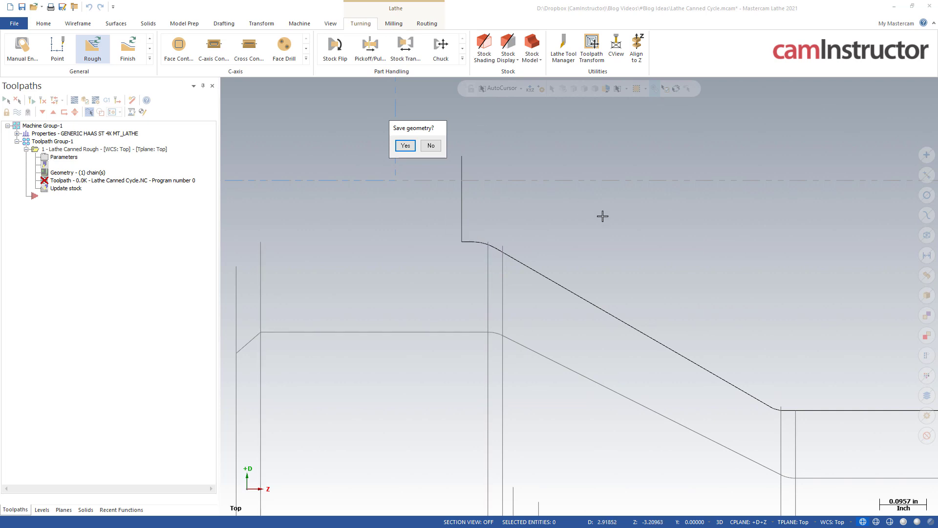
scroll(626, 262, "down", 2)
scroll(488, 255, "down", 2)
scroll(393, 240, "down", 1)
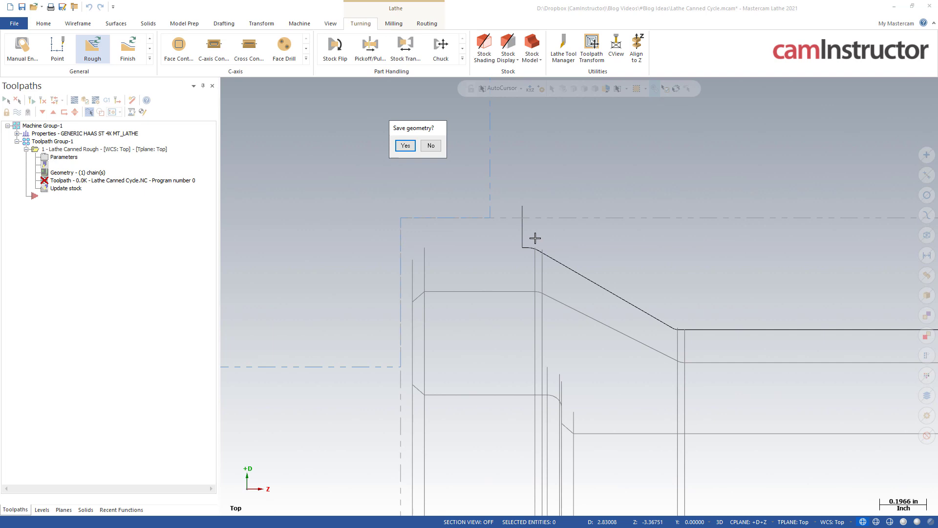
left_click(431, 145)
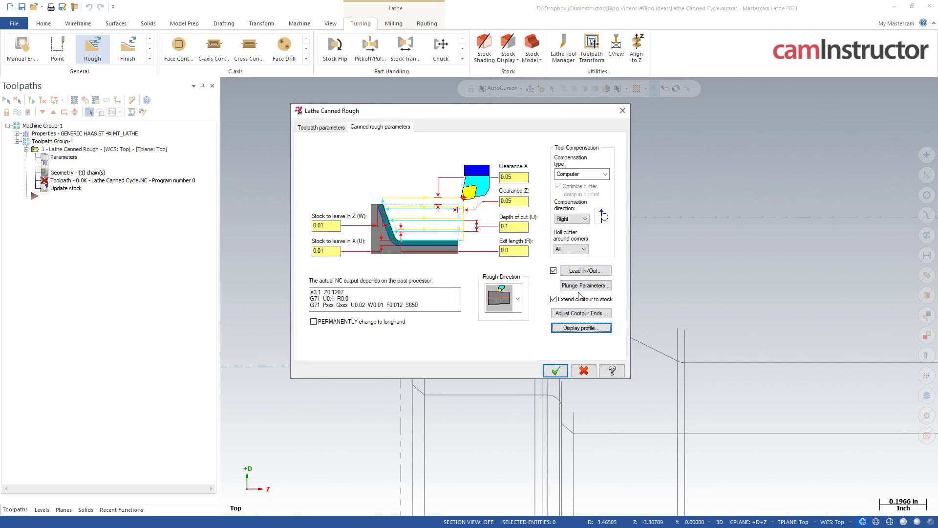
Step: Inspect the Pxxx, Qxxx, R0.0 and U0.1 values in the NC preview
left_click_drag(324, 306, 349, 307)
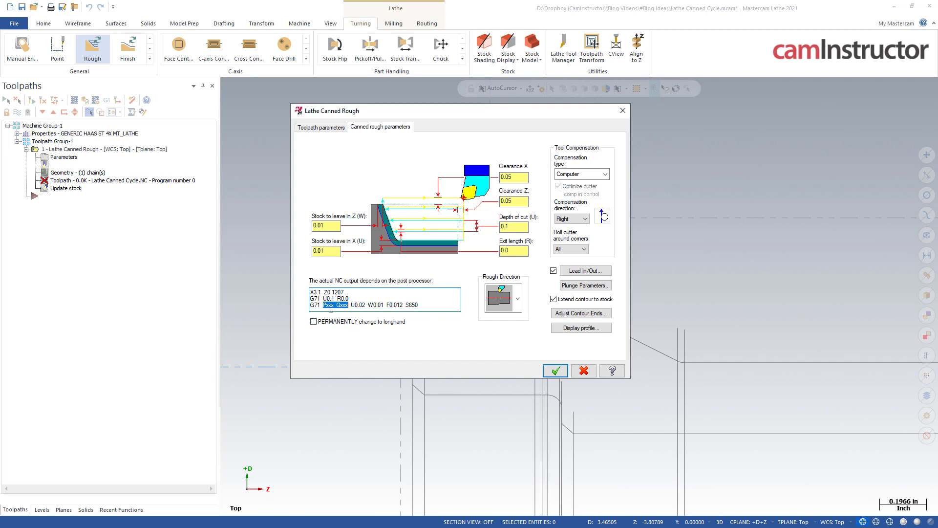
double_click(328, 305)
double_click(341, 305)
left_click(335, 307)
double_click(346, 300)
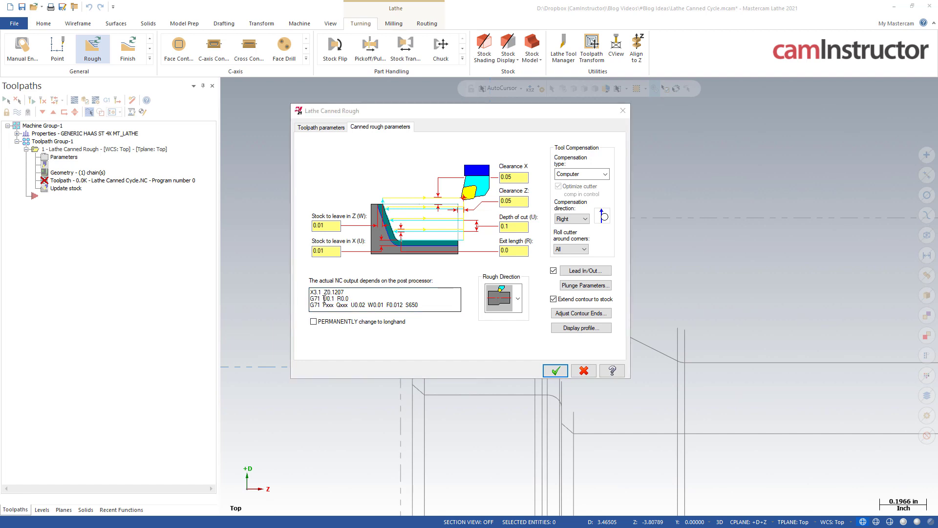
double_click(325, 299)
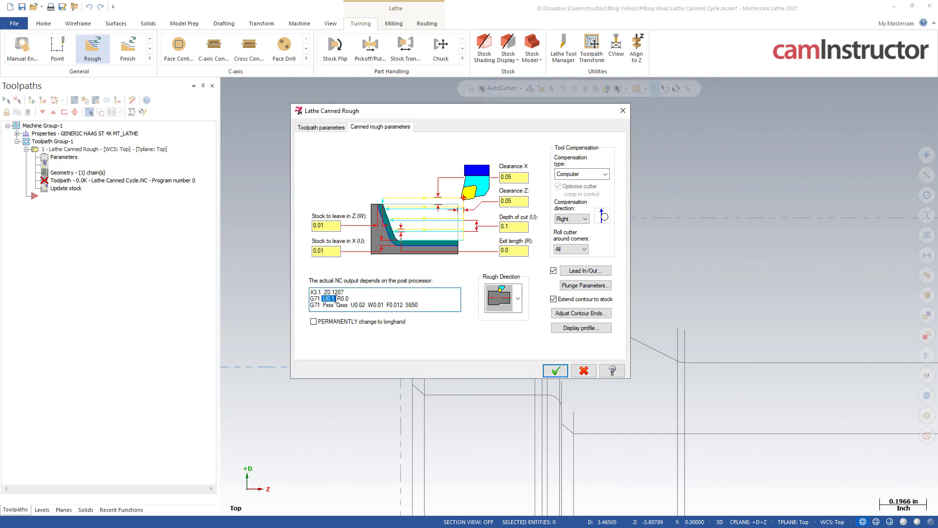
Step: Change the depth of cut to 0.075, giving U0.075 in the code
left_click(517, 228)
double_click(518, 228)
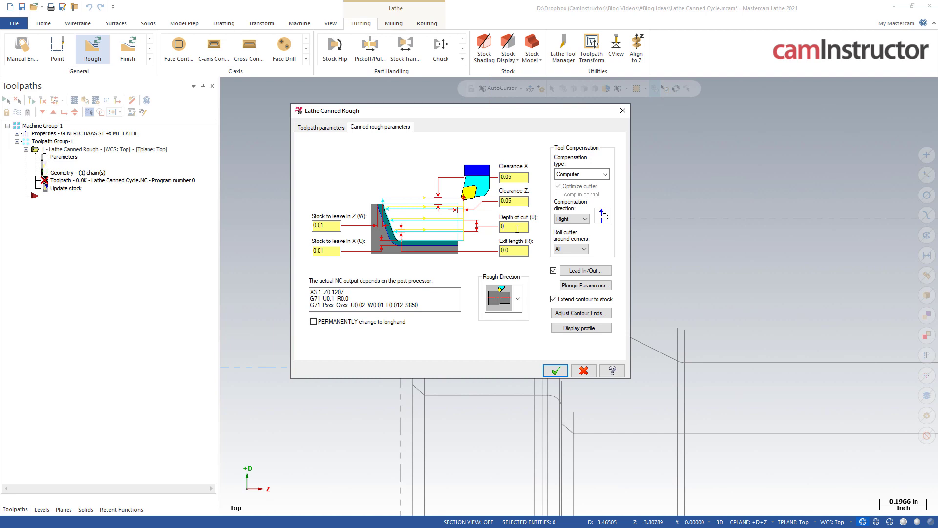
type(".075")
key("Tab")
double_click(334, 298)
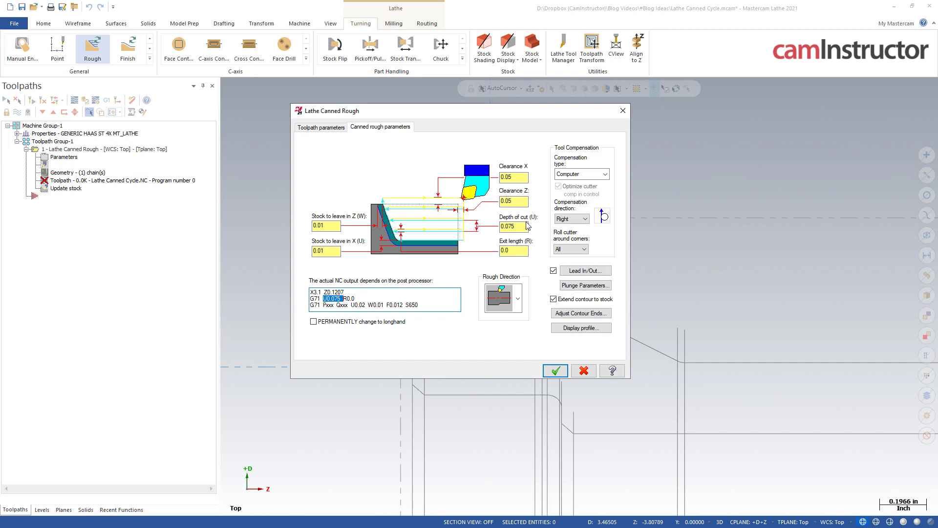
Step: Enter 0.075 as the exit length, changing R0.0 to R0.075
double_click(351, 299)
double_click(524, 251)
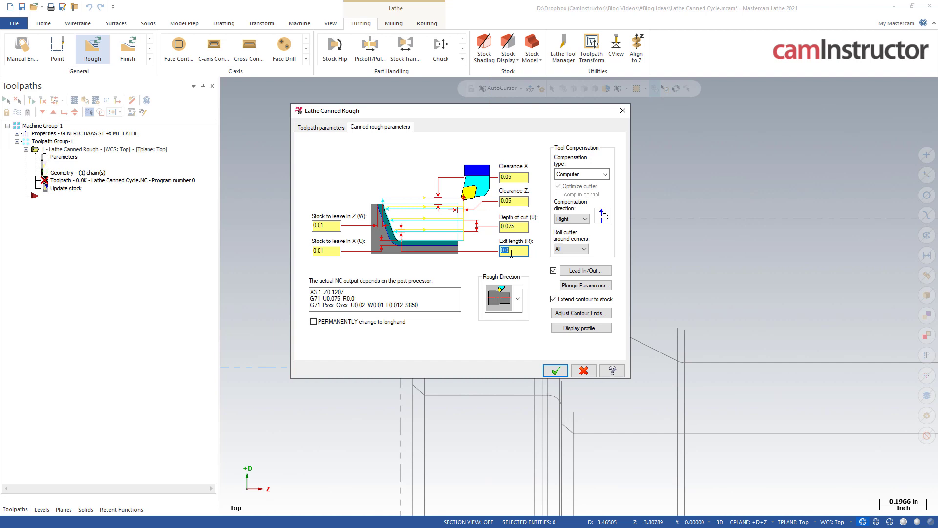
left_click(516, 253)
type("75")
left_click(346, 298)
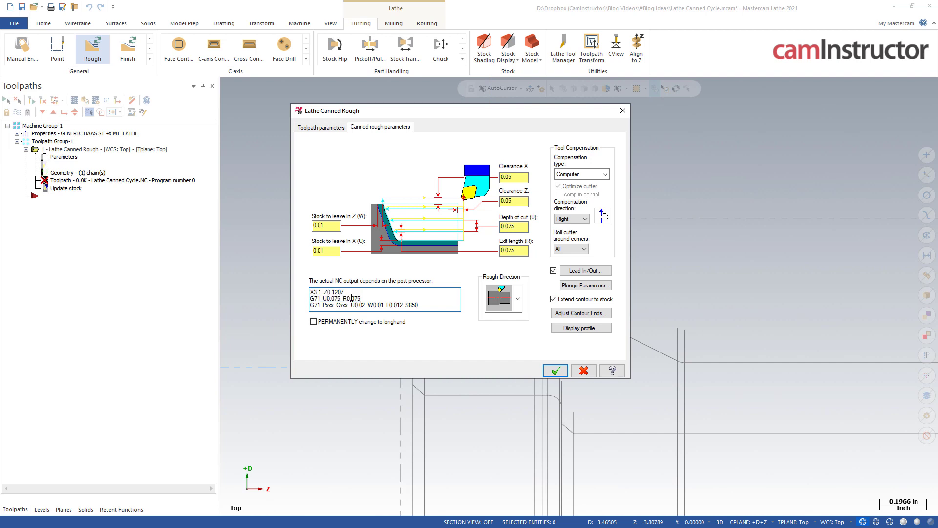
double_click(351, 298)
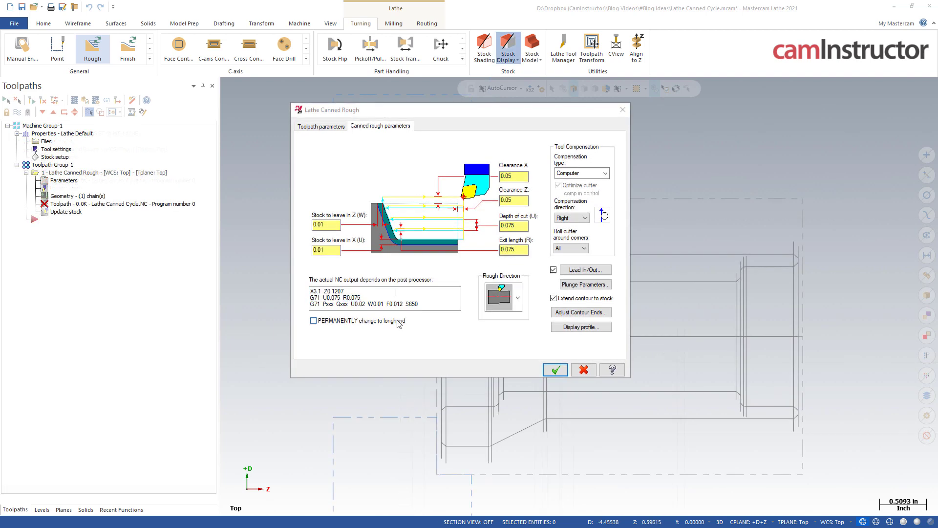
Step: Enter 0.003 Z and 0.025 X stock to leave, giving U0.05 W0.003
left_click(351, 303)
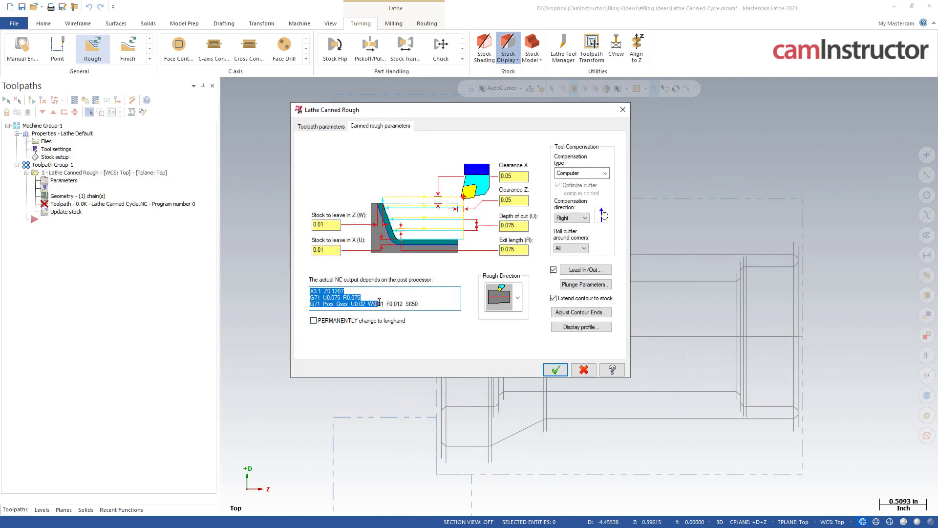
left_click(379, 303)
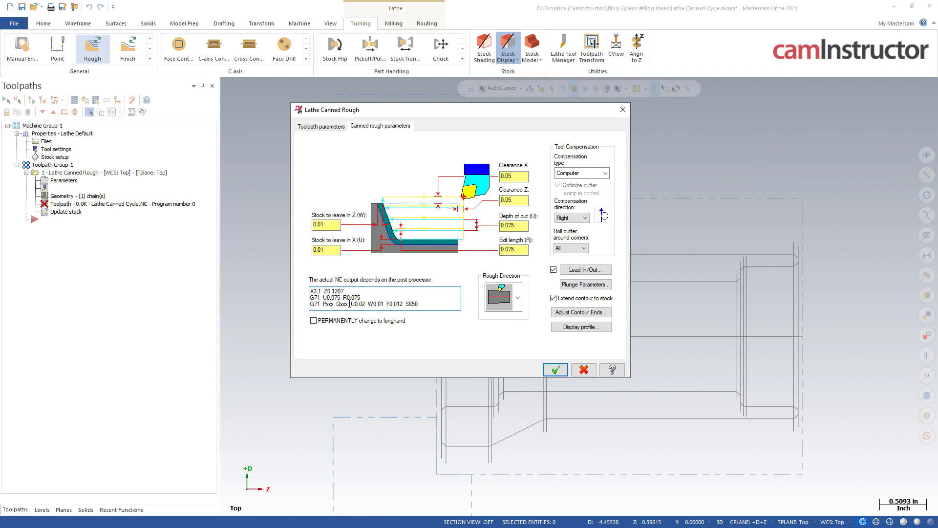
left_click(336, 225)
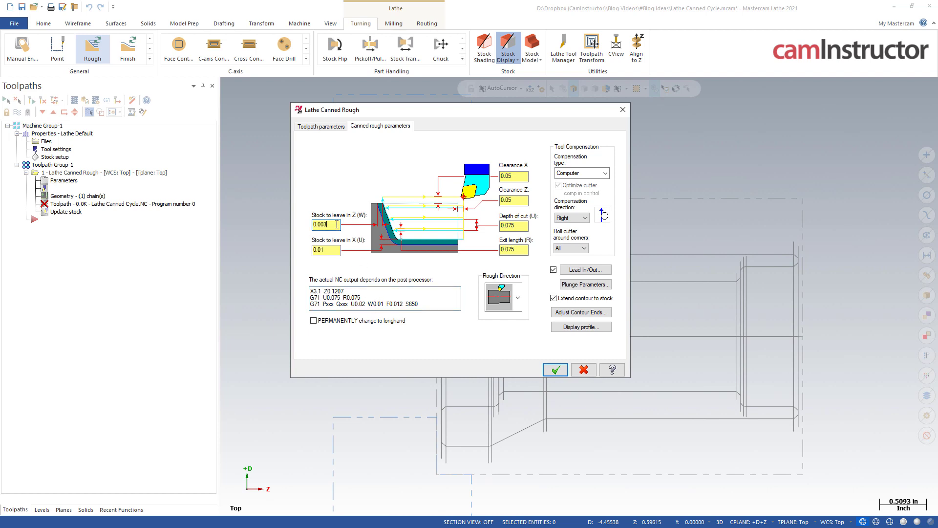
type("0.003")
left_click(335, 248)
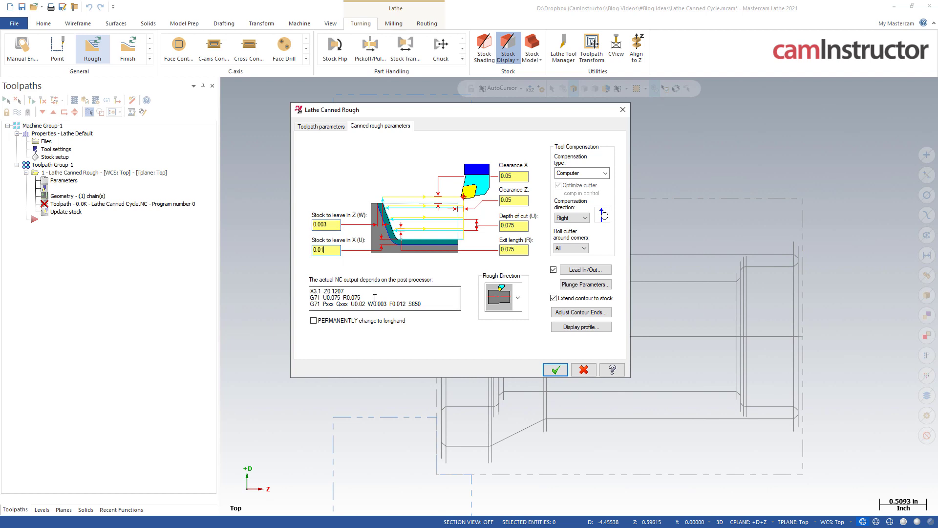
left_click(337, 248)
type("0.025")
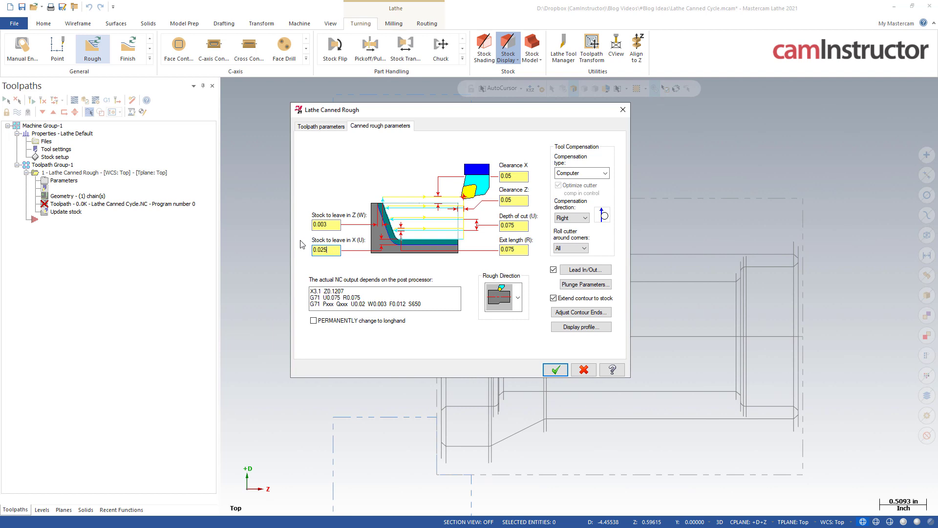
key("shift+Tab")
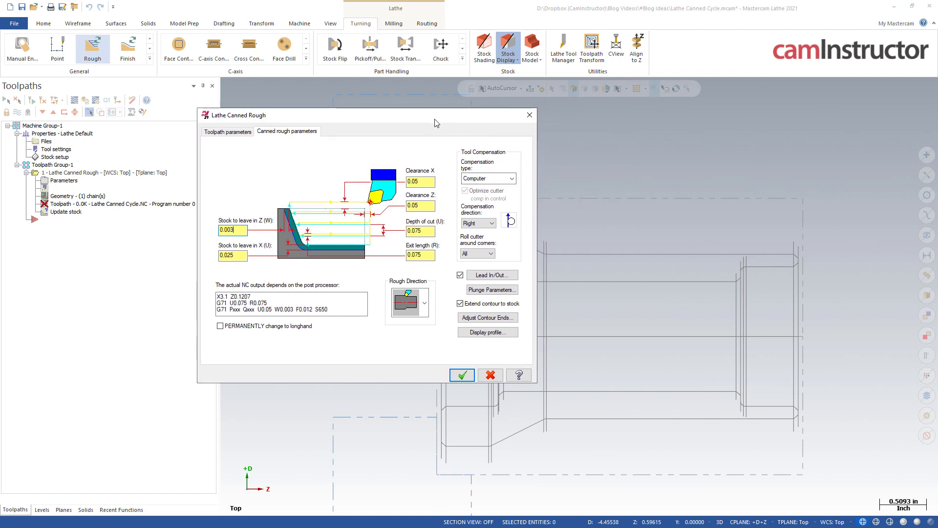
Step: Choose Control compensation type and accept the canned rough settings with OK
left_click_drag(532, 118, 337, 123)
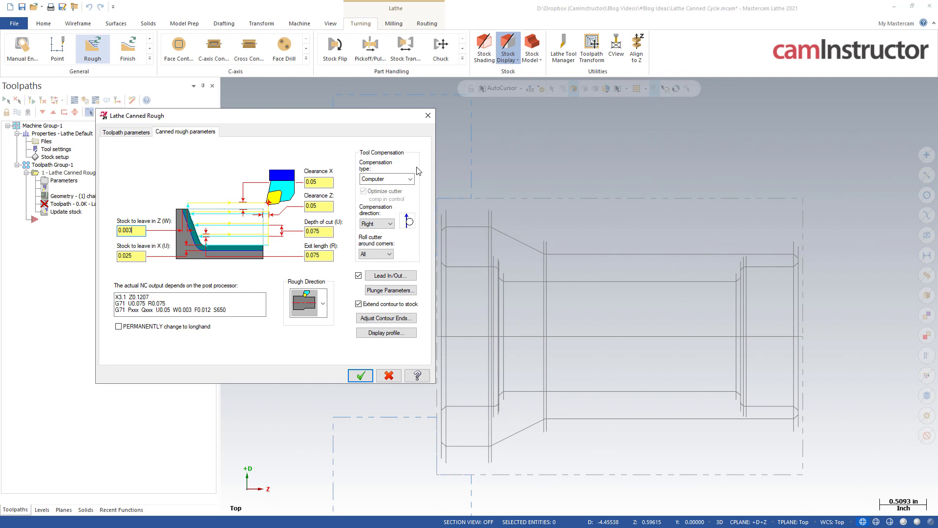
left_click_drag(363, 118, 536, 127)
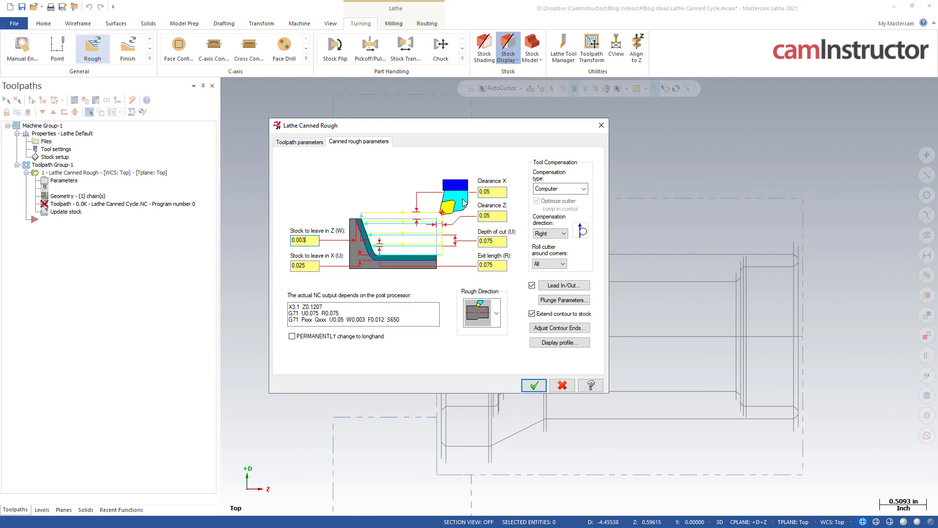
left_click(566, 191)
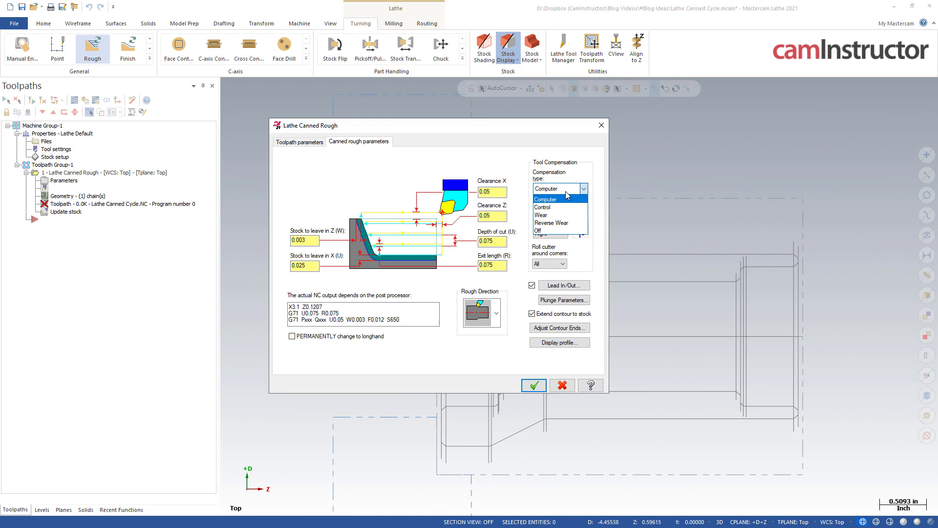
left_click(555, 208)
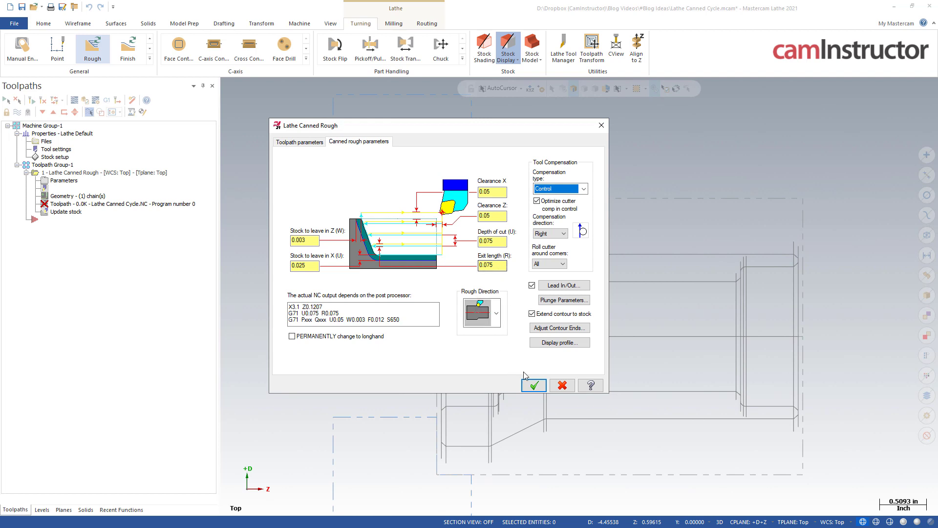
left_click(535, 385)
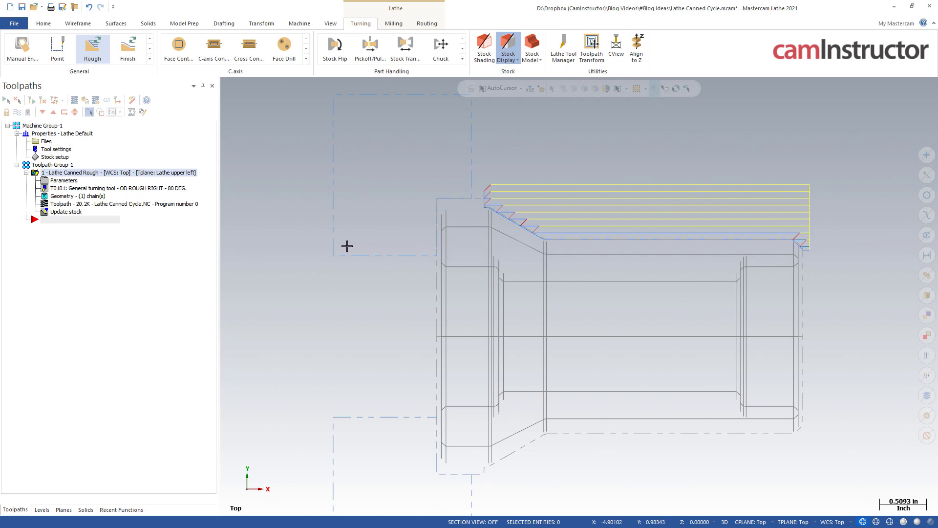
Step: Pick Canned Finish from the expanded Turning toolpath gallery
left_click(149, 58)
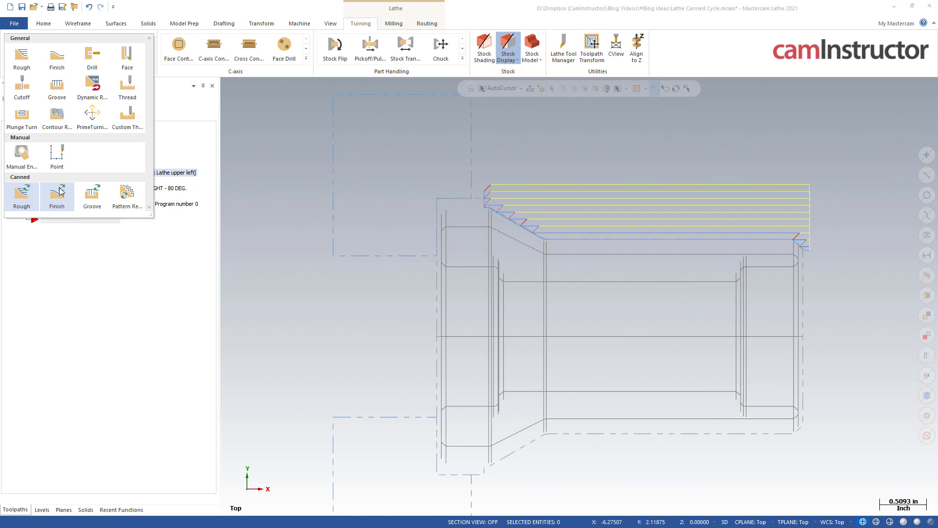
left_click(61, 192)
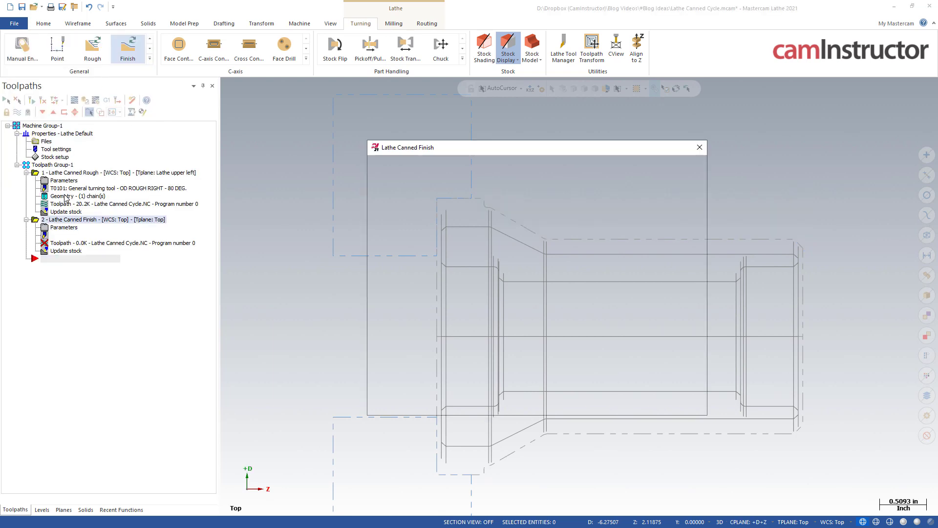
Step: Use tool T0101 at 0.008 feed, 750 spindle speed and 3500 maximum spindle speed
left_click(411, 198)
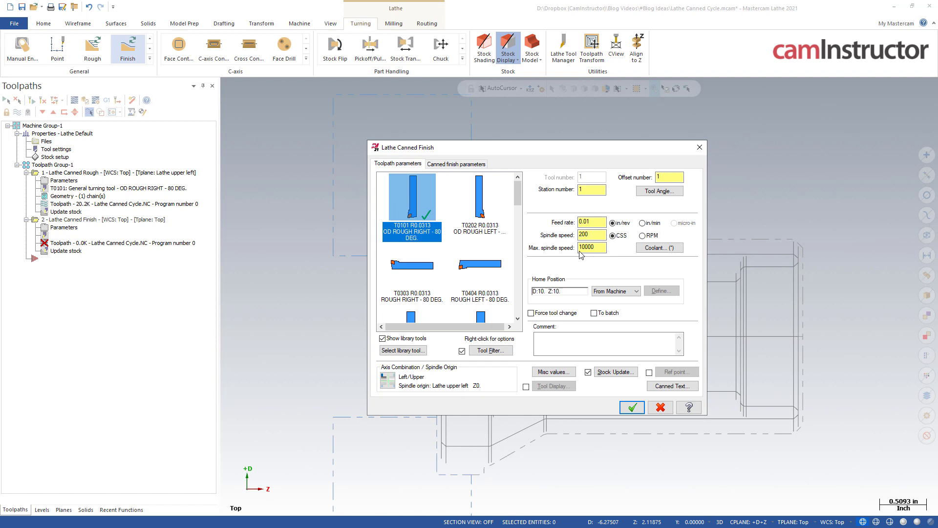
left_click(576, 223)
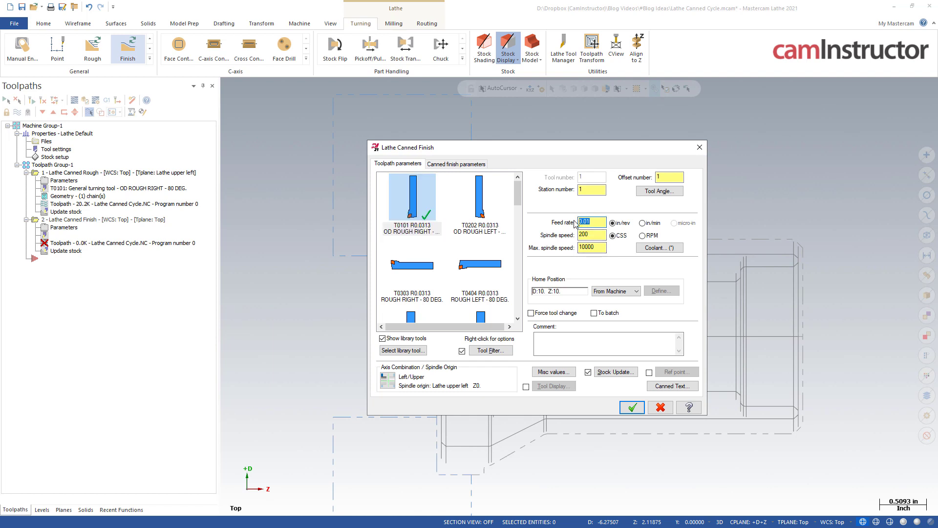
type(".00")
type("750")
key("Tab")
type("350")
key("Tab")
left_click(472, 165)
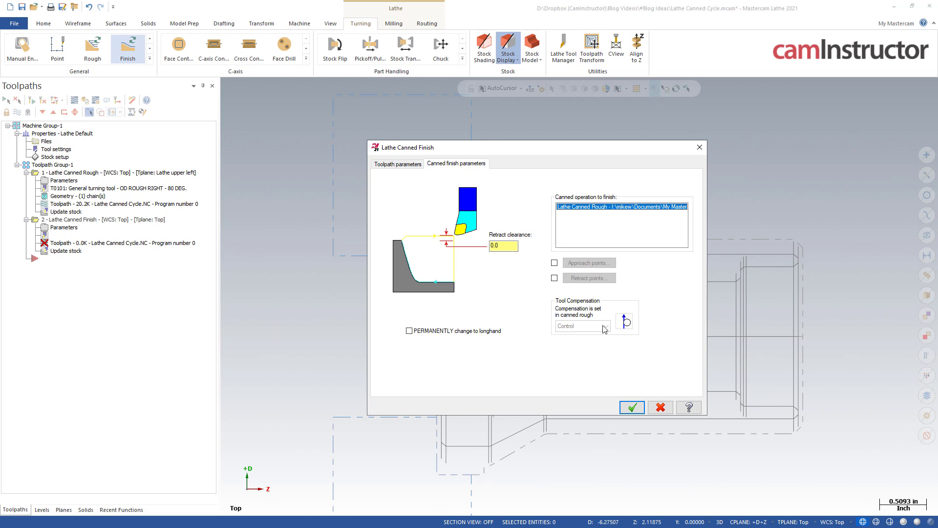
Step: Leave approach/retract points off, use 0.1 retract clearance, and generate the finish toolpath
left_click(555, 264)
left_click(555, 279)
left_click(555, 278)
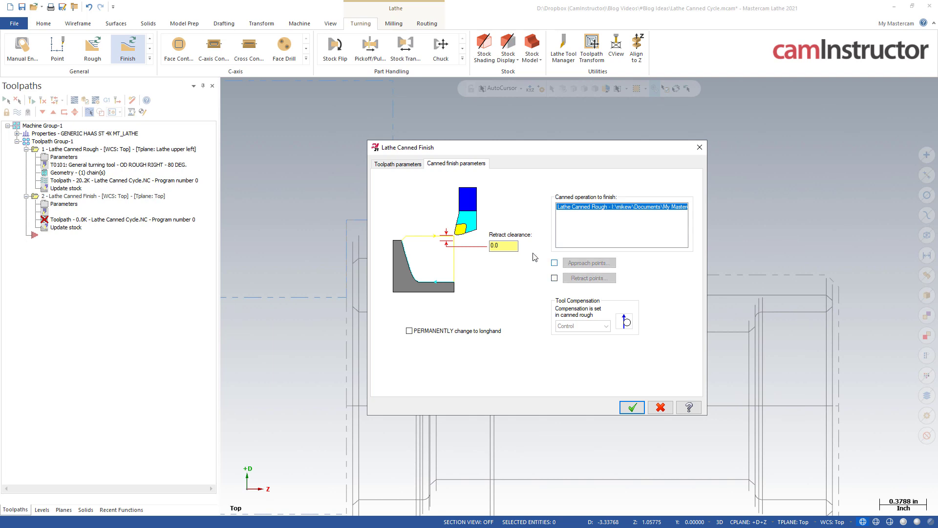
left_click(508, 246)
double_click(509, 246)
left_click(644, 407)
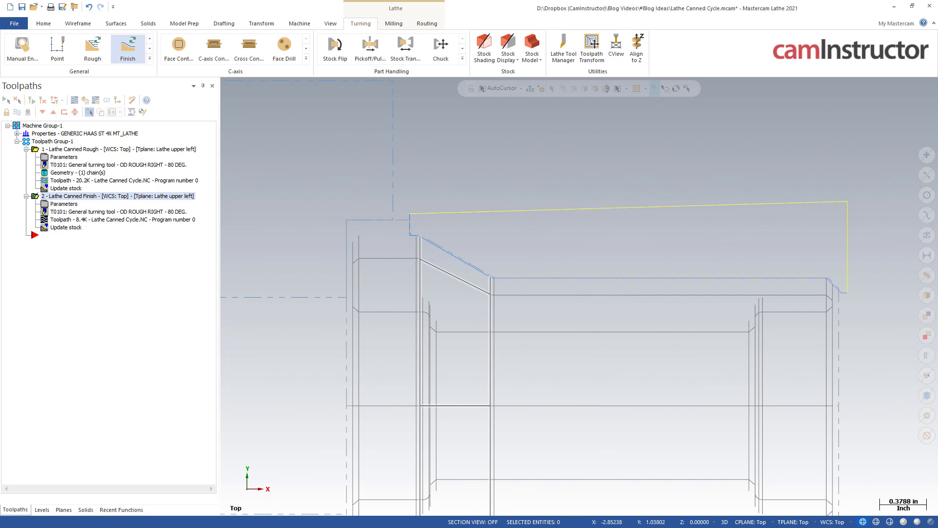
Step: Select the whole toolpath group and bring up its post-processing settings
left_click(37, 141)
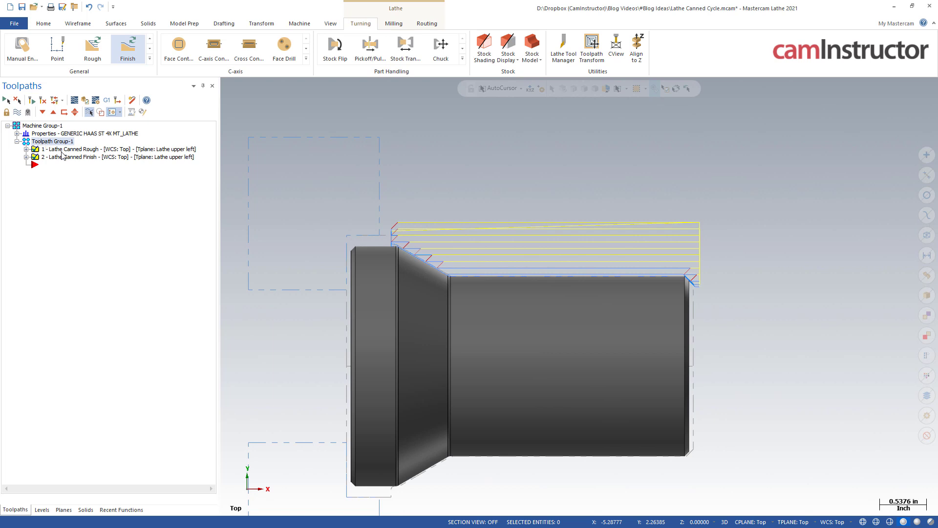
left_click(106, 100)
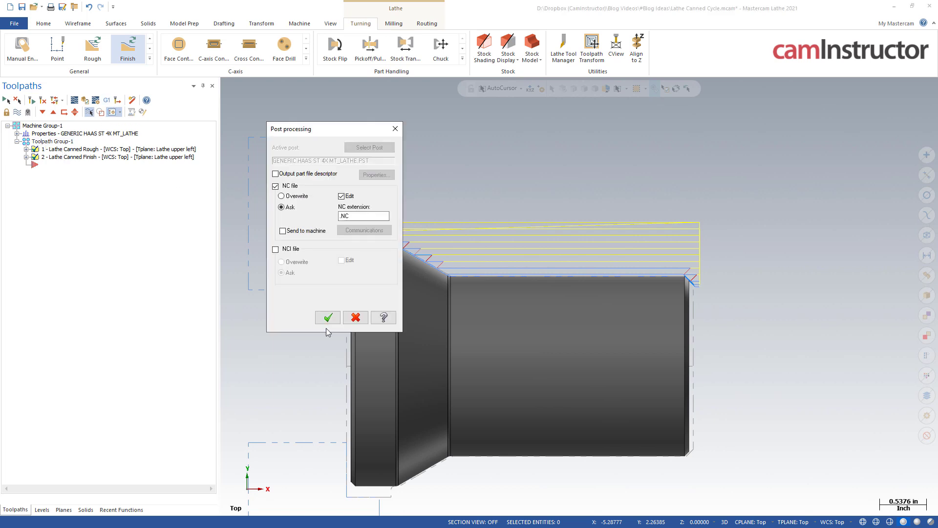
Step: Post to Code Expert and review the tool change, spindle speed and surface speed blocks
left_click(327, 317)
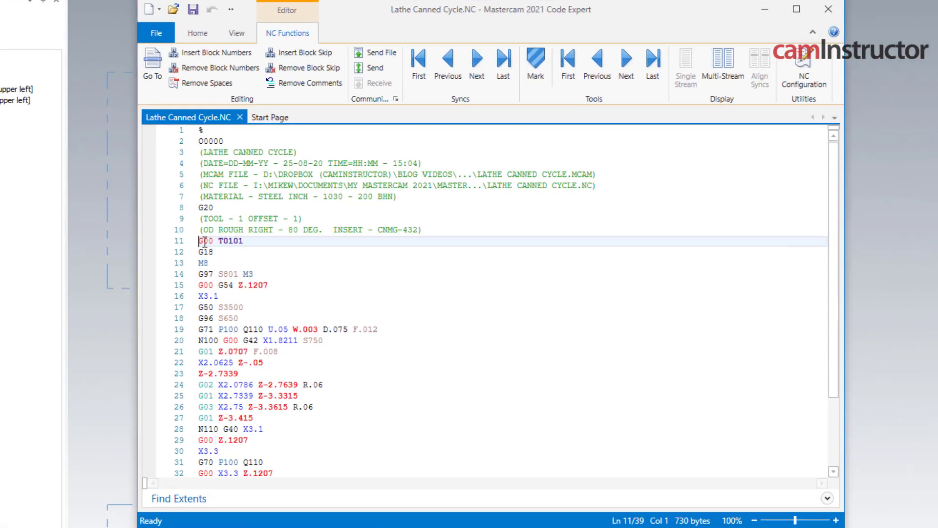
left_click_drag(199, 240, 246, 242)
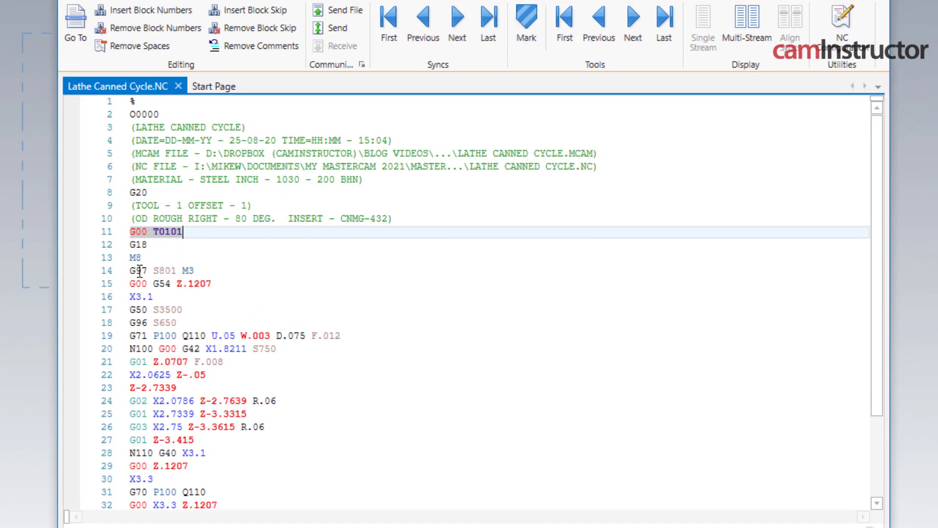
left_click_drag(136, 271, 195, 271)
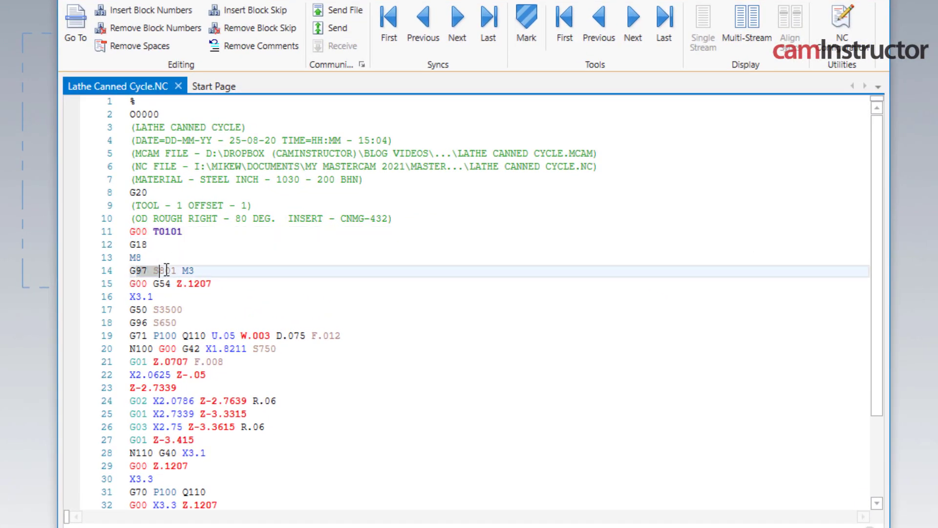
left_click_drag(135, 321, 187, 322)
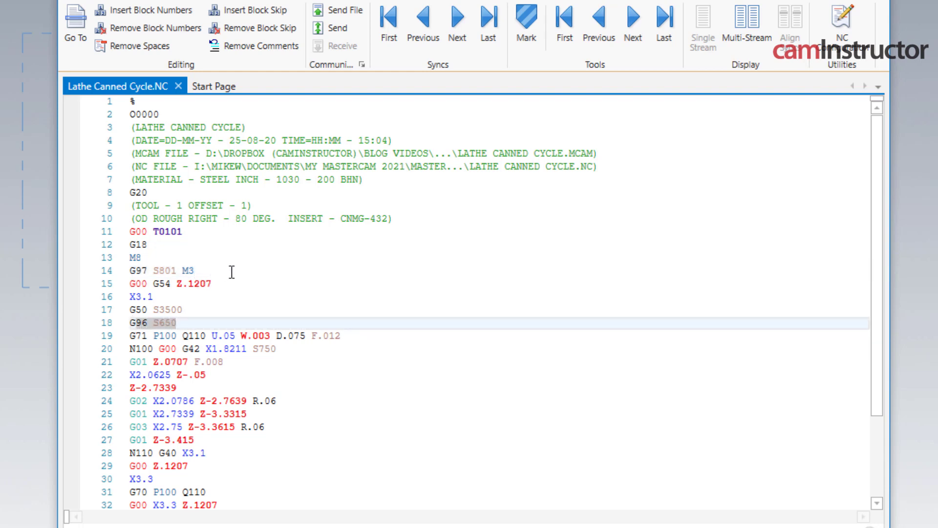
scroll(231, 273, "down", 1)
Step: Highlight the full G71 rough cycle line on line 19
left_click(132, 297)
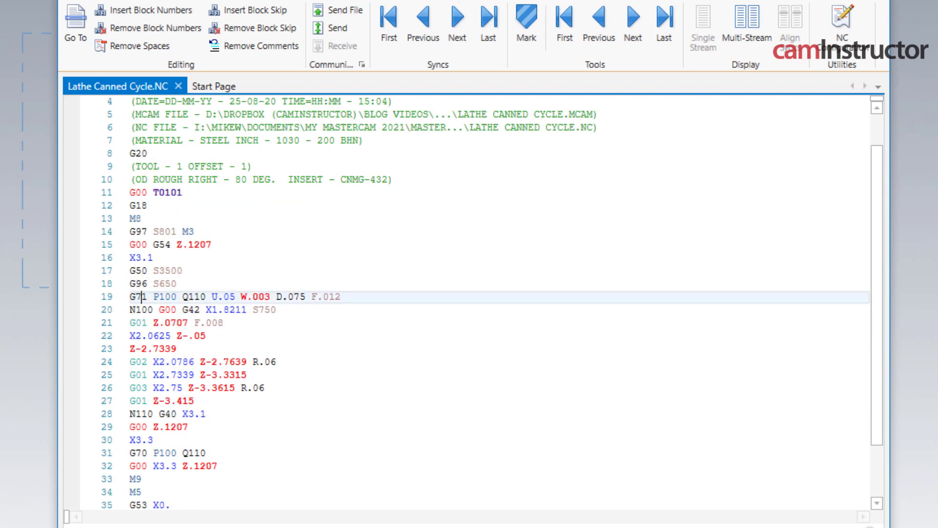
left_click_drag(130, 297, 351, 302)
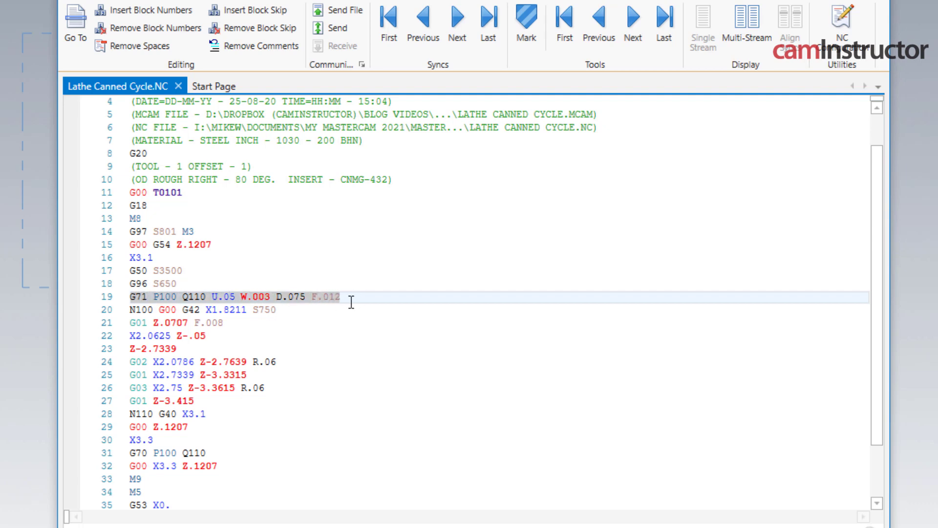
left_click(298, 310)
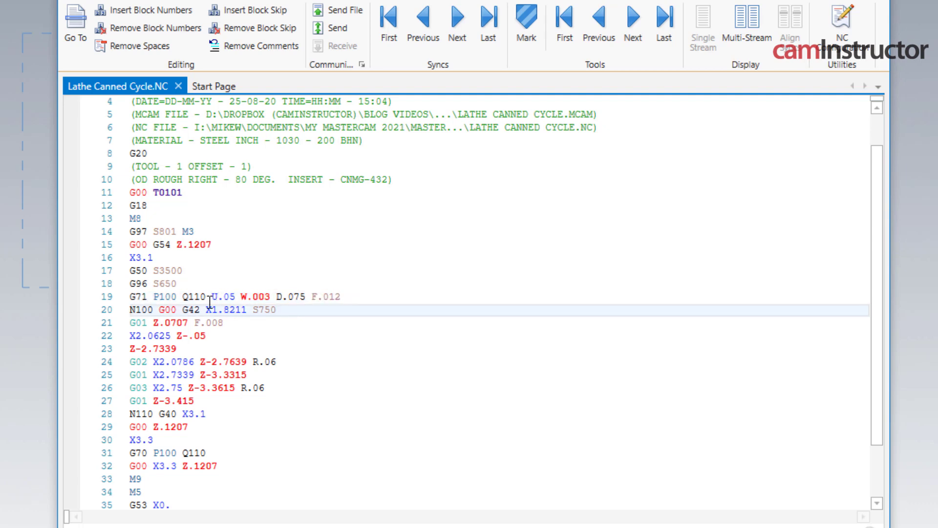
left_click(189, 298)
left_click_drag(130, 297, 341, 297)
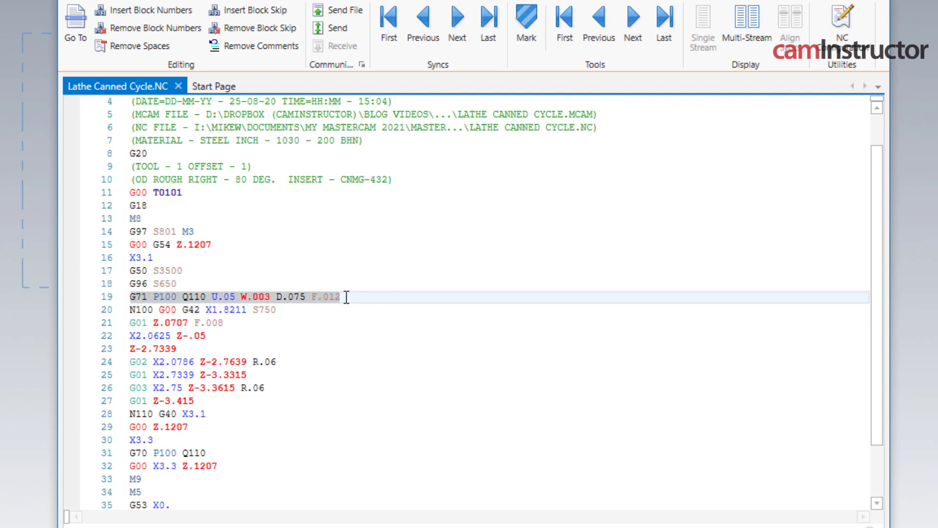
left_click(193, 299)
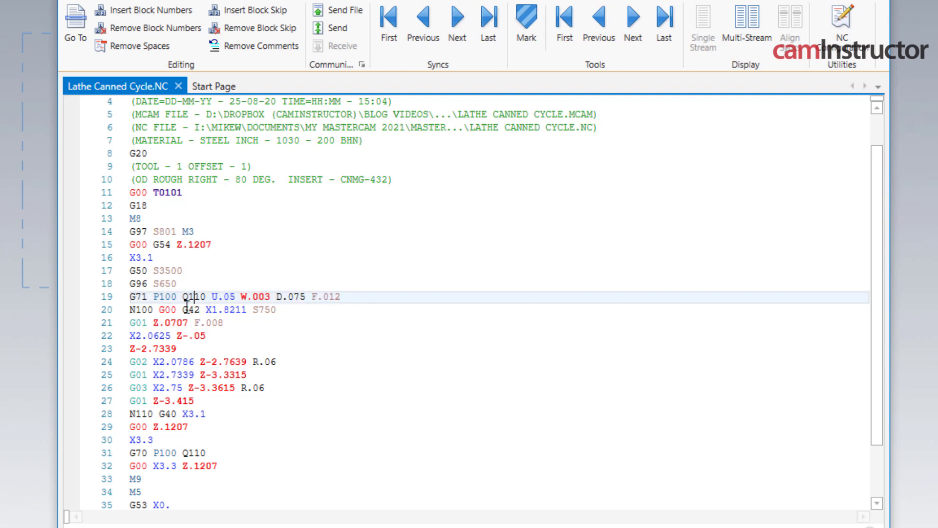
Step: Trace the G71 contour from the P100 start block through N110
mouse_move(153, 299)
left_mouse_down()
mouse_move(172, 302)
mouse_move(162, 311)
mouse_move(211, 298)
left_mouse_up()
left_click_drag(130, 414, 155, 414)
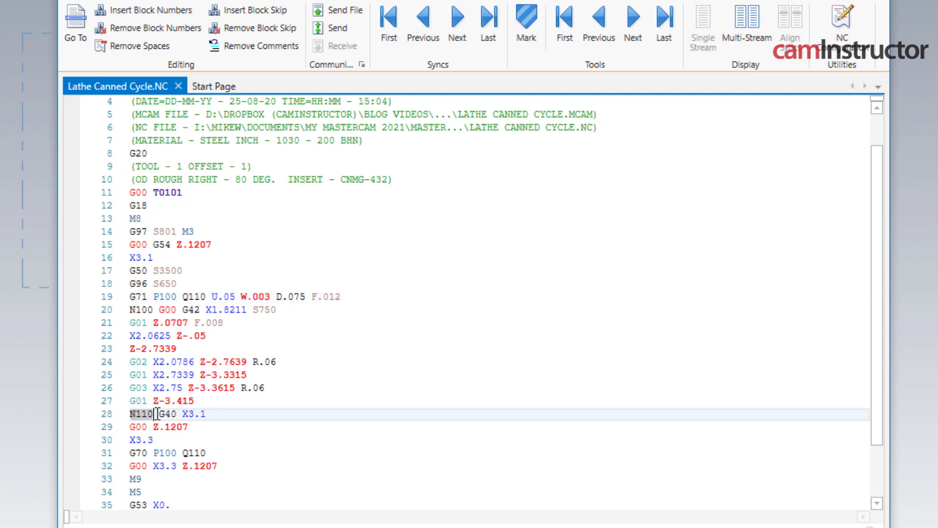
left_click_drag(129, 310, 235, 413)
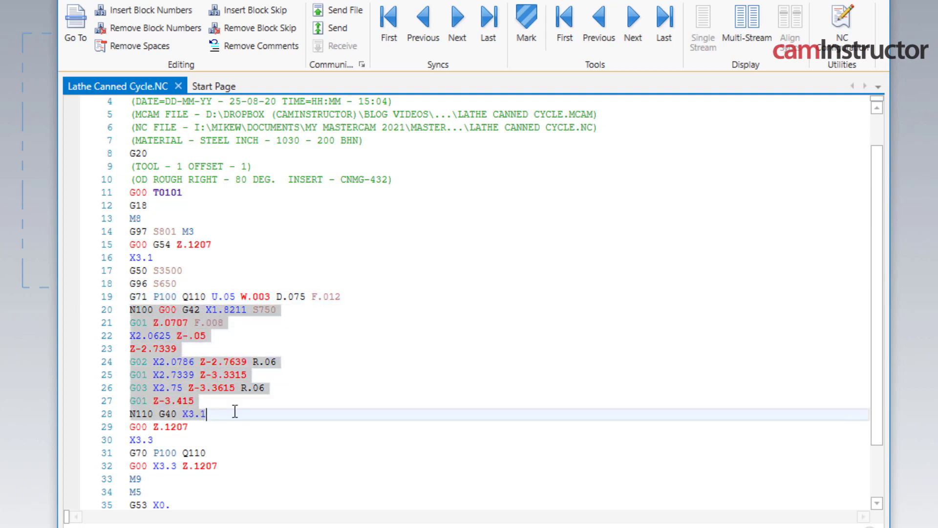
left_click(227, 297)
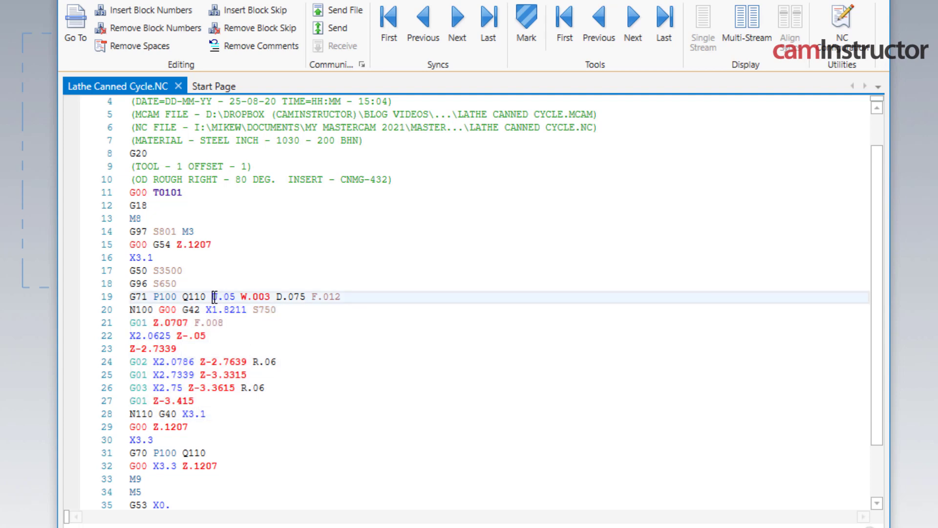
Step: Review the G71 U.05 and W.003 allowances, D.075 depth of cut and F.012 feed
left_click_drag(214, 296, 237, 297)
left_click_drag(242, 297, 269, 296)
left_click(278, 298)
left_click_drag(278, 297, 307, 296)
left_click(311, 297)
left_click_drag(312, 297, 341, 297)
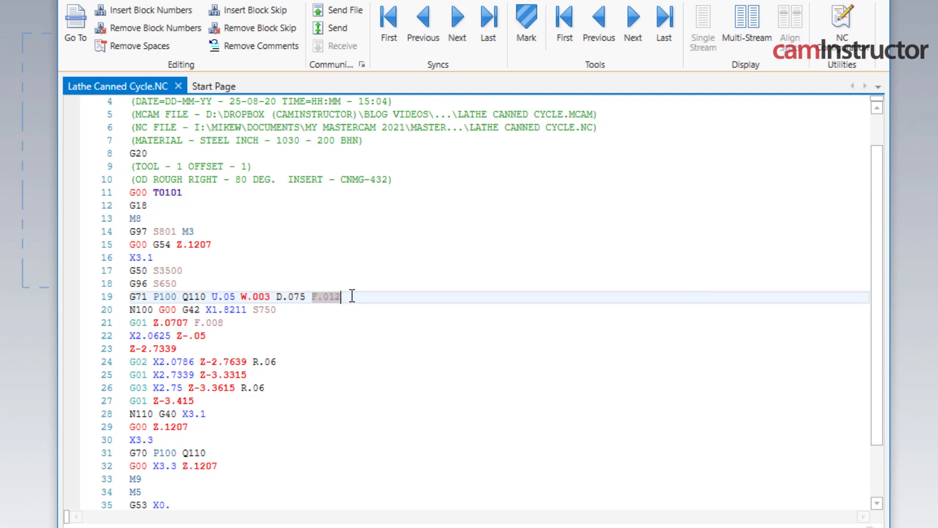
left_click(330, 309)
left_click(183, 297)
type("U")
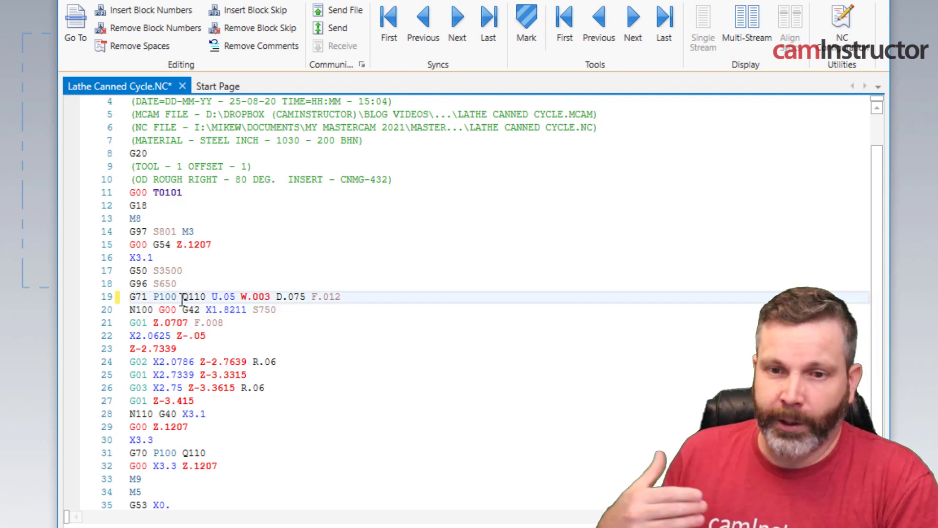
Step: On line 19, change D.075 to D.085 and U.05 to U.06
left_click(306, 297)
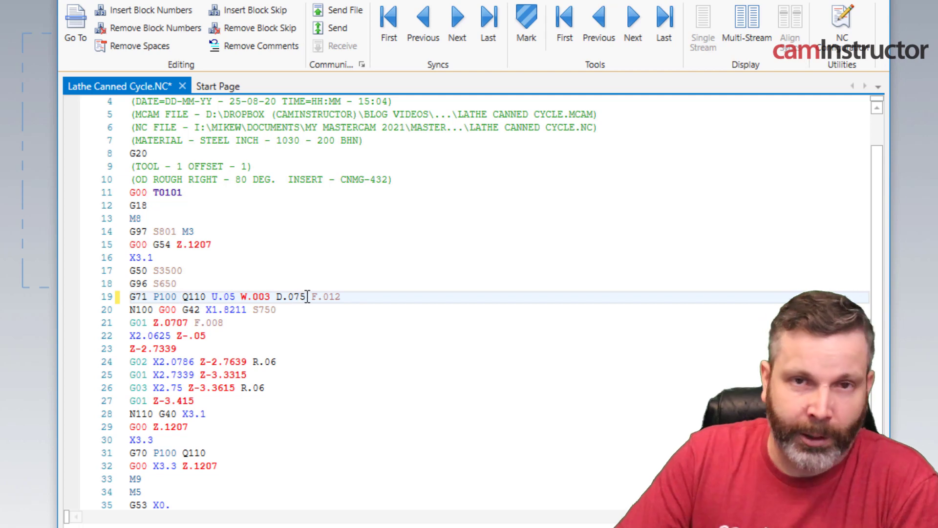
key("BackSpace")
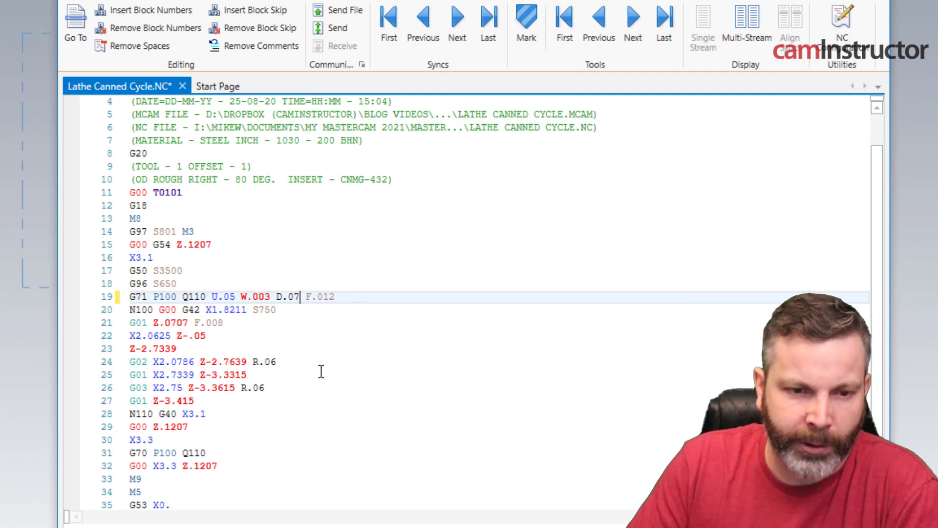
key("BackSpace")
type("85")
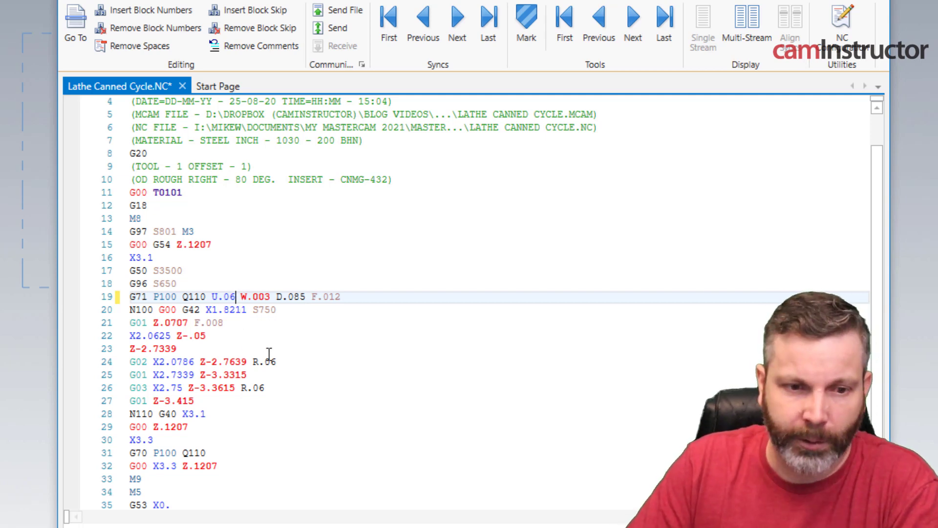
key("BackSpace")
type("6")
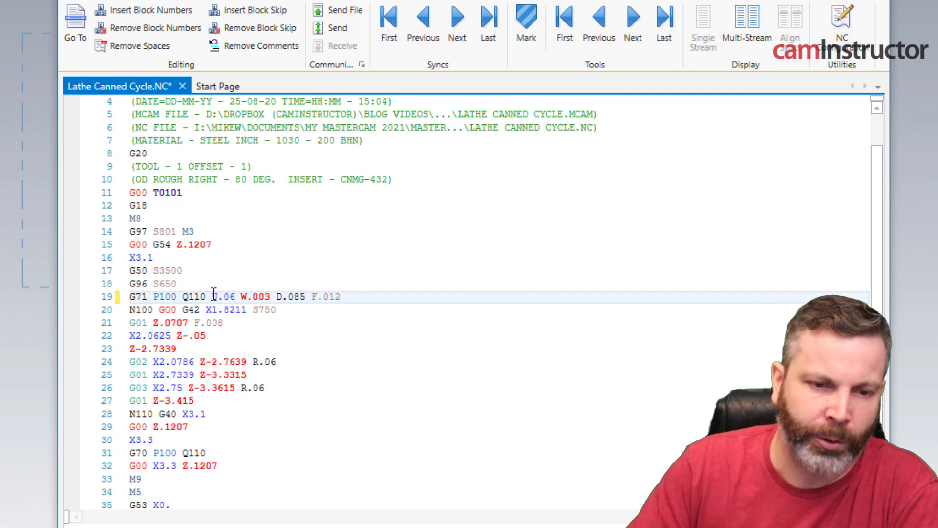
left_click_drag(213, 298, 240, 296)
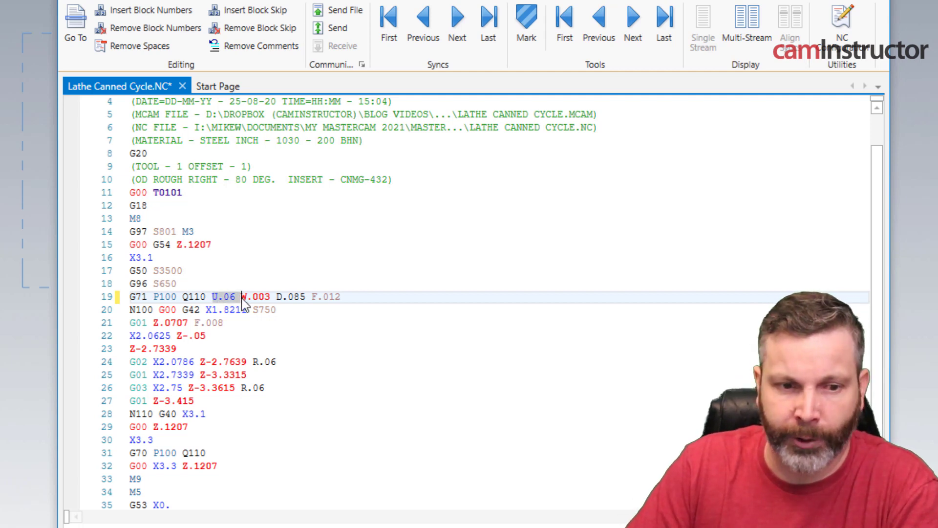
left_click(248, 297)
scroll(138, 301, "down", 1)
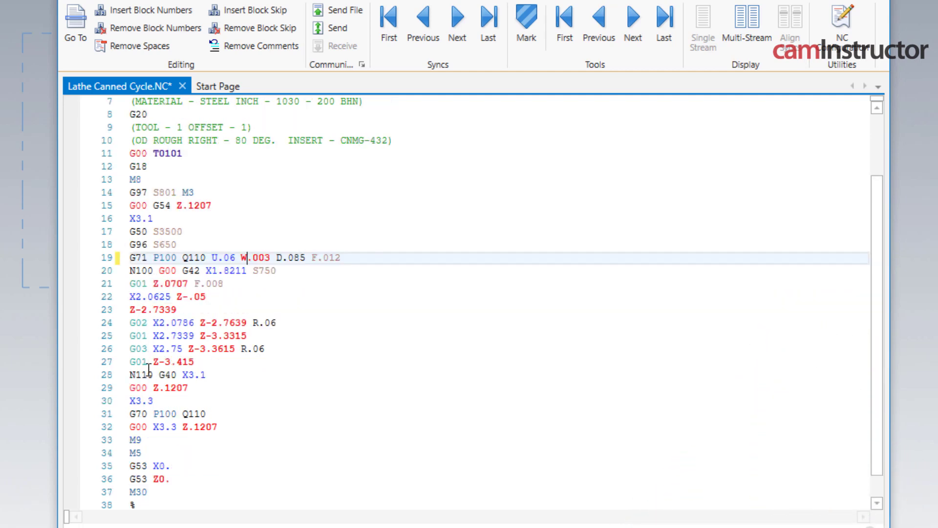
left_click(145, 415)
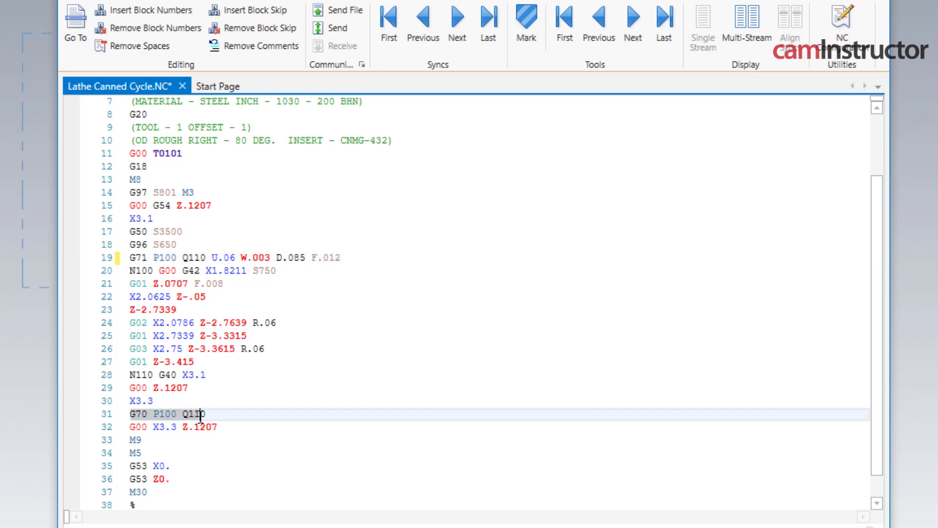
left_click_drag(145, 414, 213, 415)
left_click_drag(179, 271, 276, 271)
left_click_drag(157, 375, 213, 371)
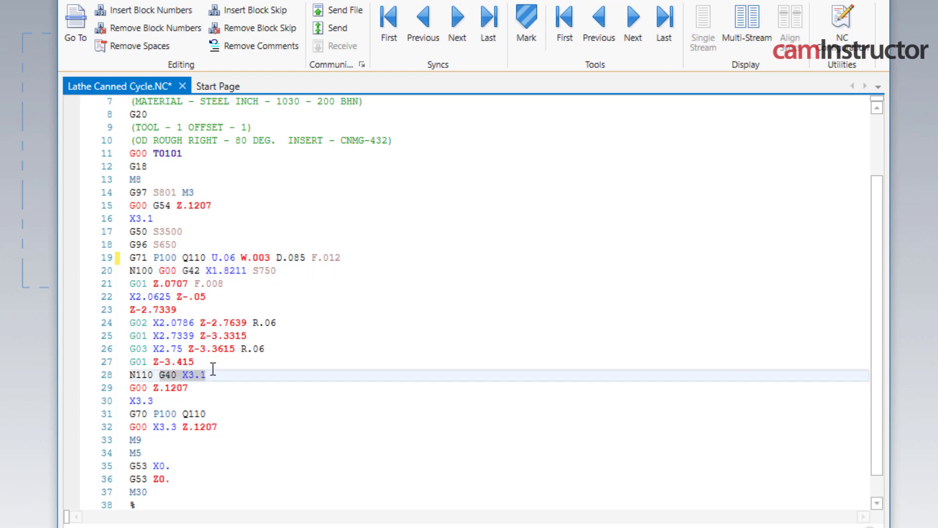
left_click(129, 270)
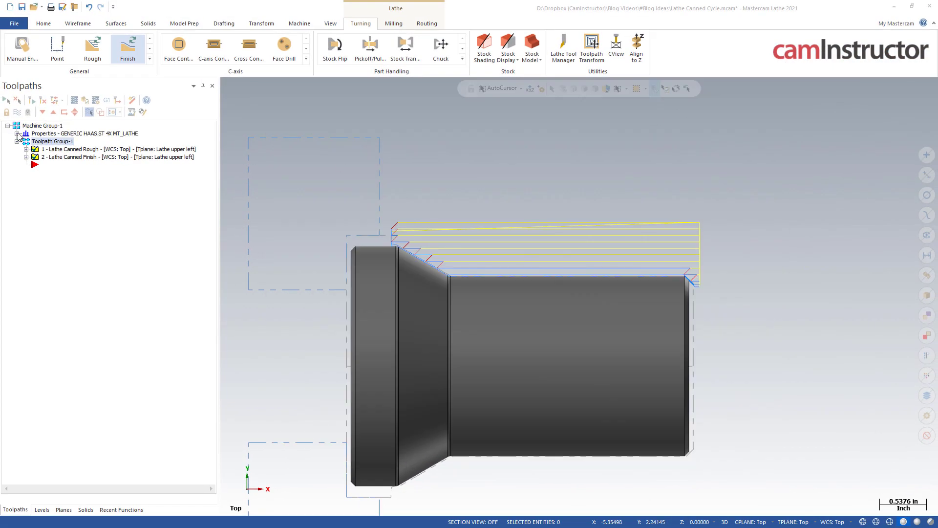
Step: Confirm the Lathe Default machine group properties and post the toolpaths as Lathe Canned Cycle2
left_click(17, 134)
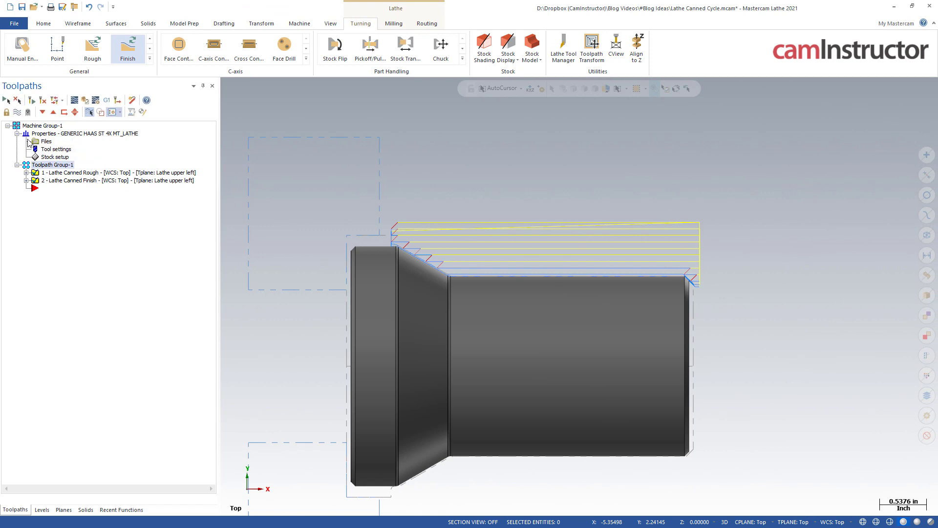
left_click(46, 141)
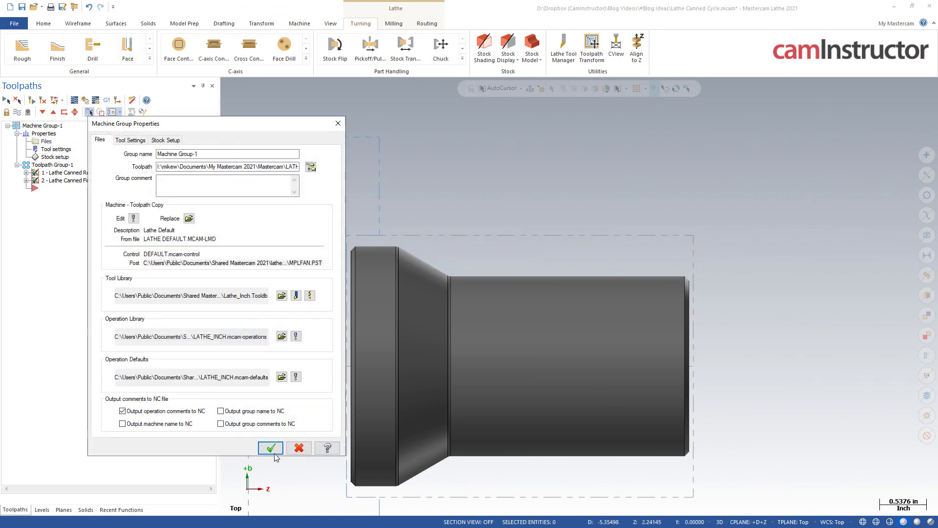
left_click(271, 447)
left_click(31, 102)
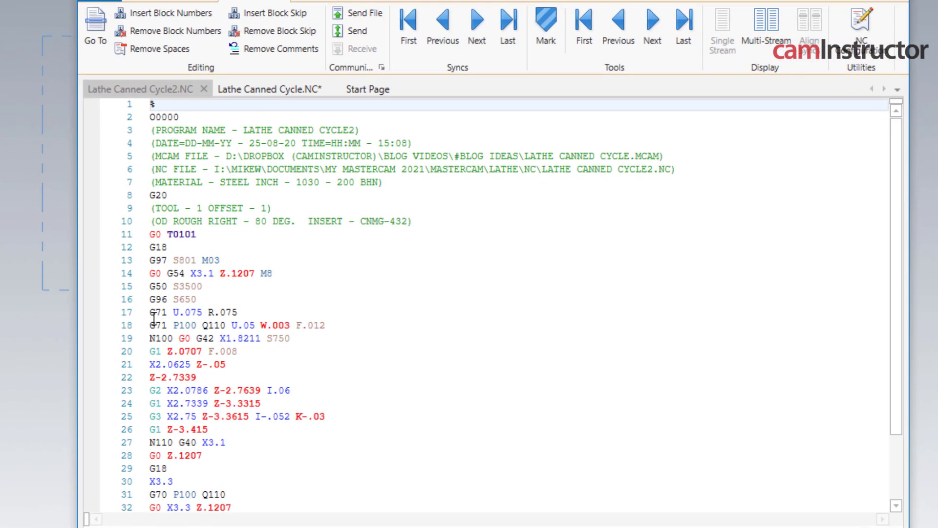
Step: Compare Cycle2's two-block G71 (U.075 R.075) with the original one-block G71 on line 19
left_click_drag(151, 312, 336, 330)
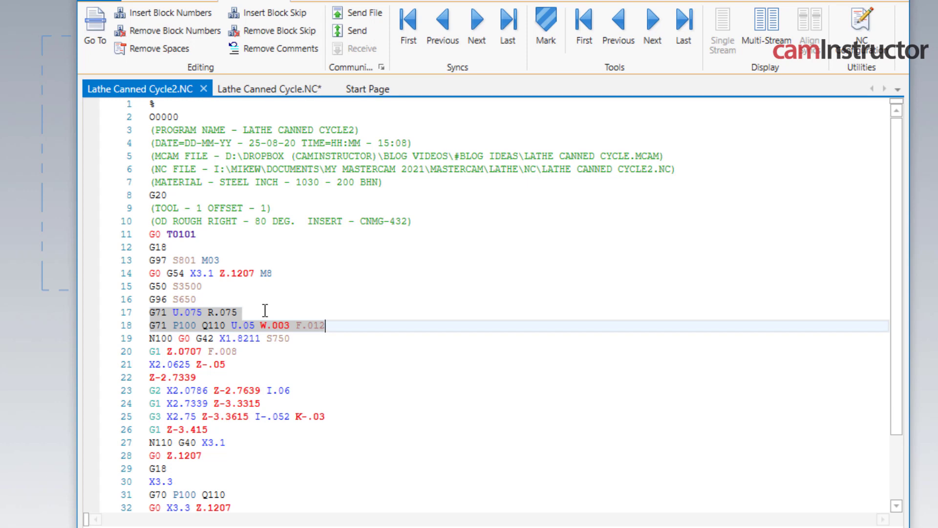
left_click(183, 317)
left_click_drag(149, 314, 325, 325)
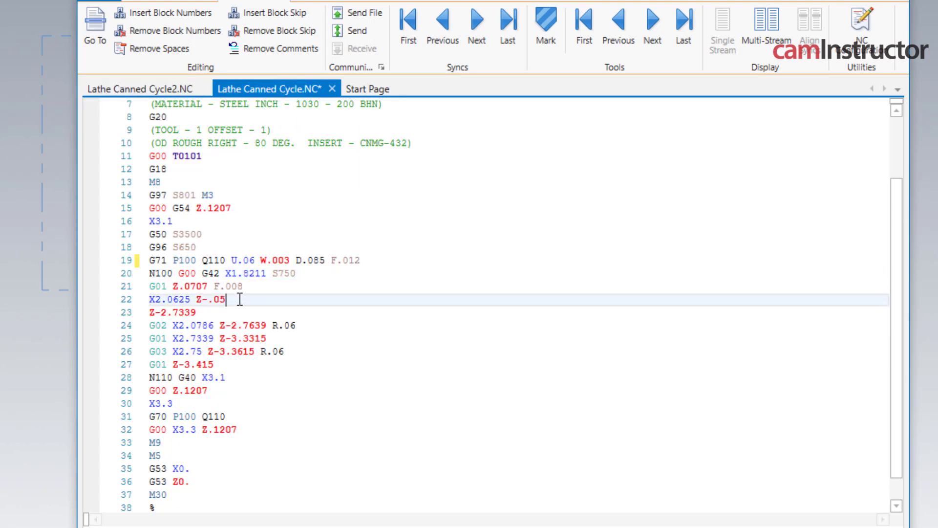
left_click(150, 261)
left_click_drag(151, 261, 369, 262)
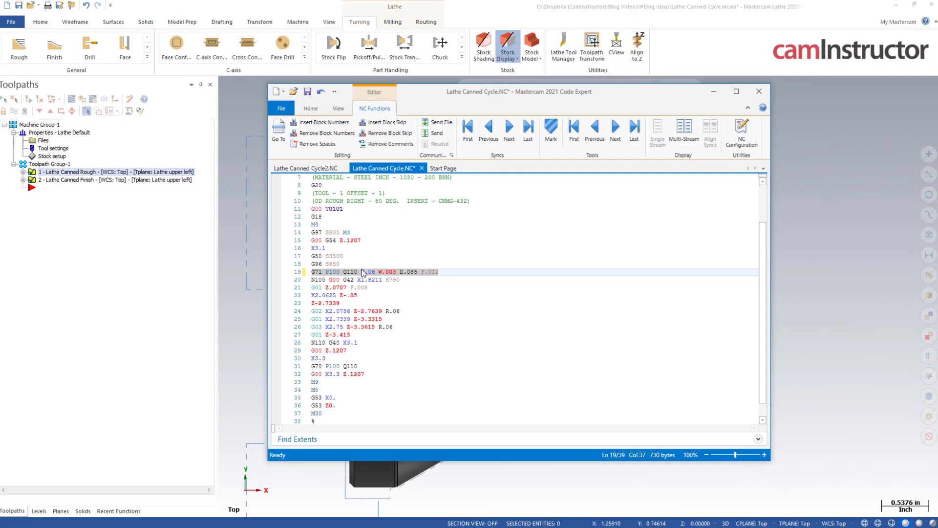
left_click(366, 272)
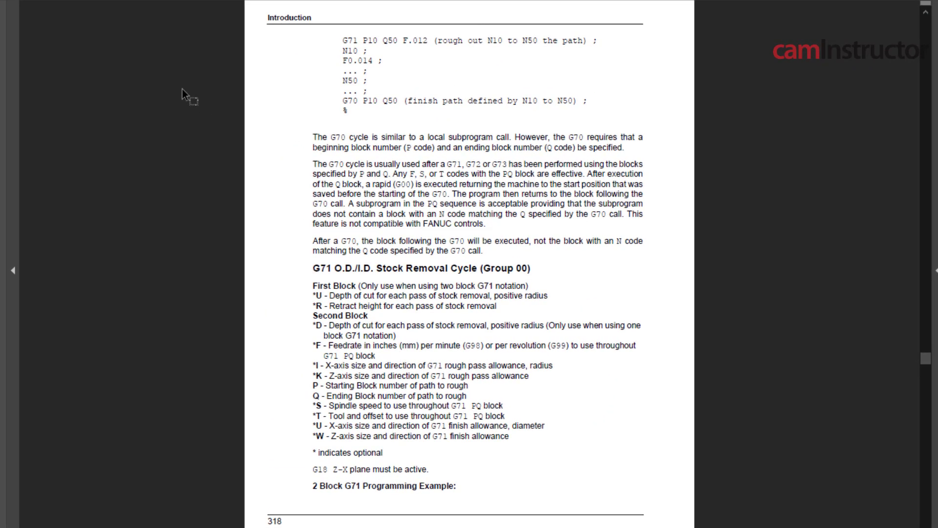
Step: Review the G71 stock removal heading and its First Block and Second Block labels
left_click_drag(313, 268, 523, 271)
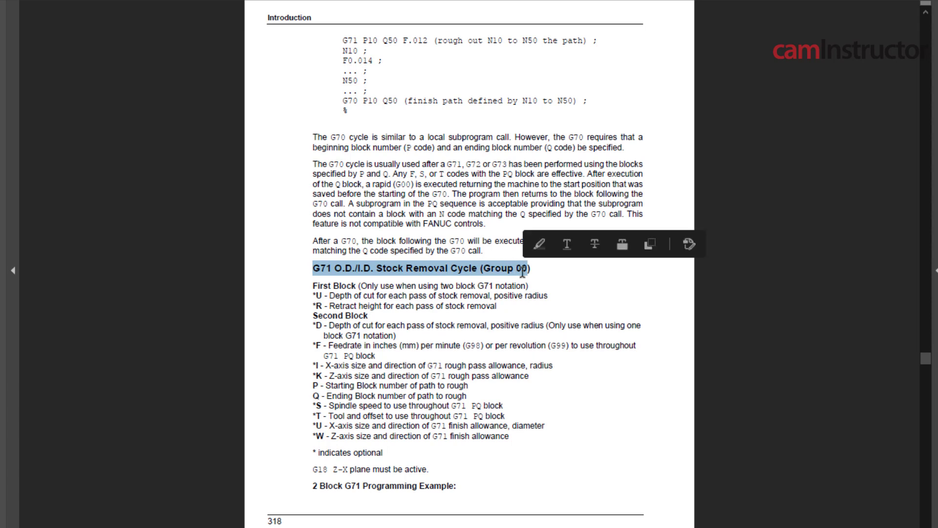
left_click_drag(314, 286, 358, 286)
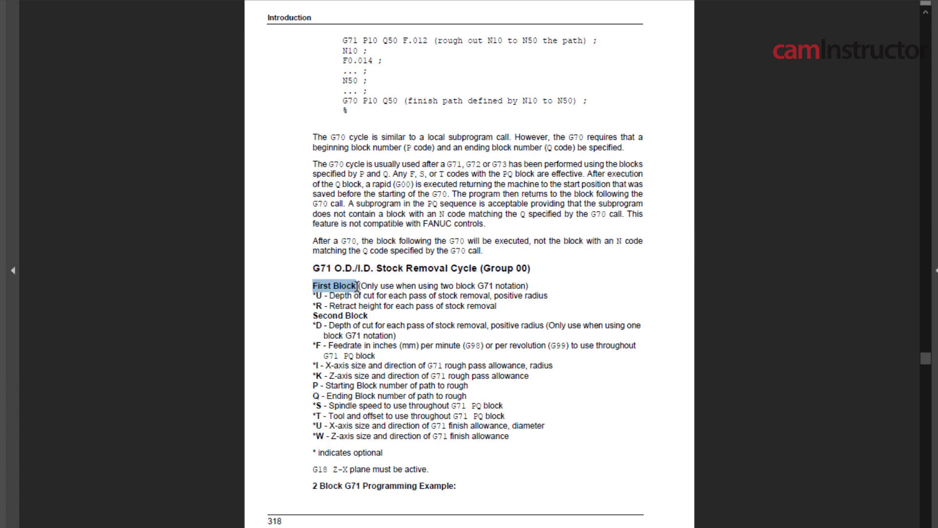
left_click_drag(314, 315, 369, 316)
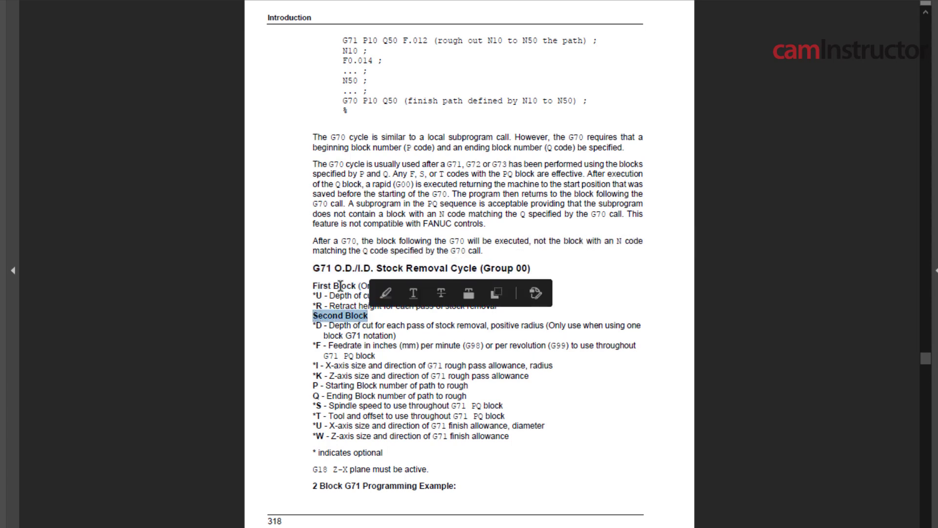
left_click(410, 398)
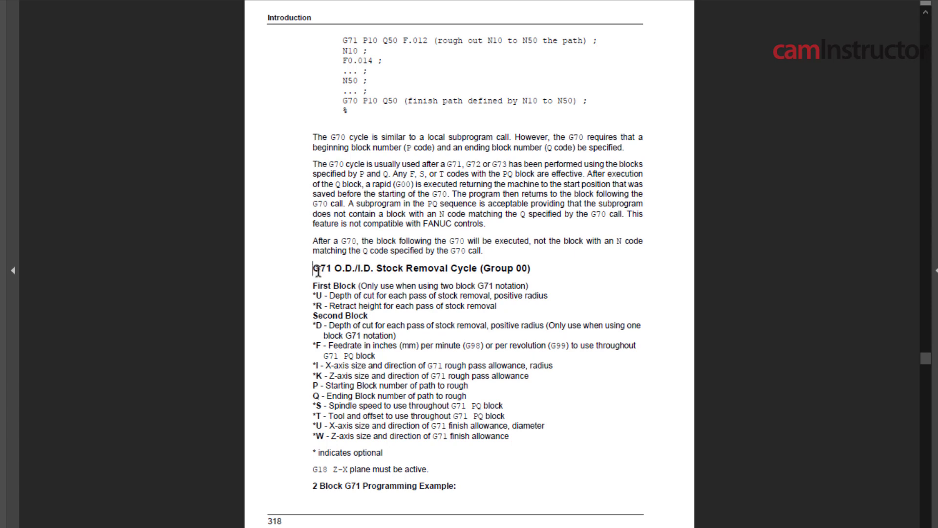
Step: Review the depth-of-cut descriptions on the G71 *U and *D lines
left_click_drag(314, 268, 447, 268)
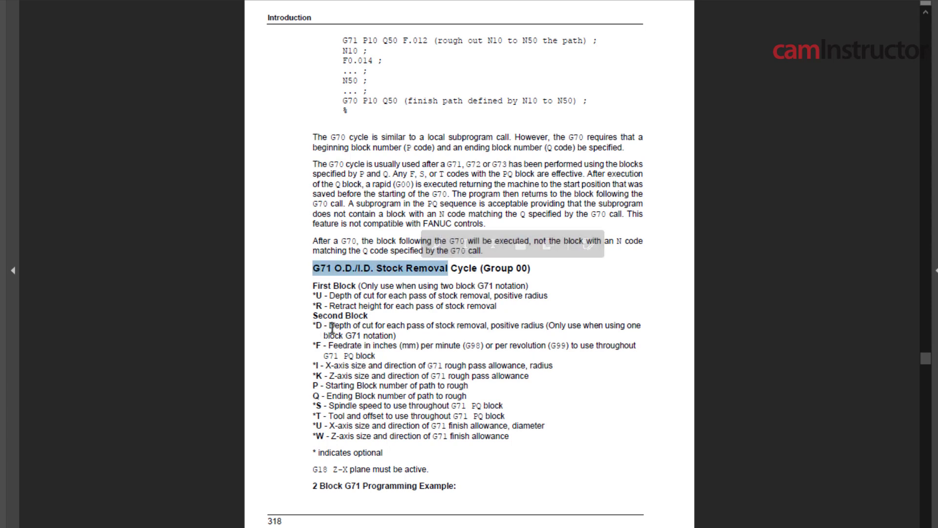
left_click_drag(328, 326, 436, 331)
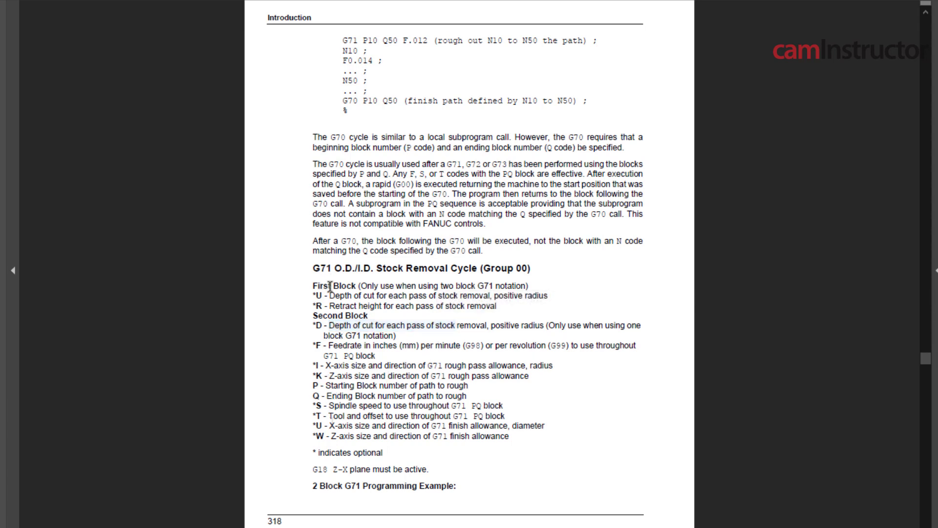
left_click_drag(329, 296, 423, 295)
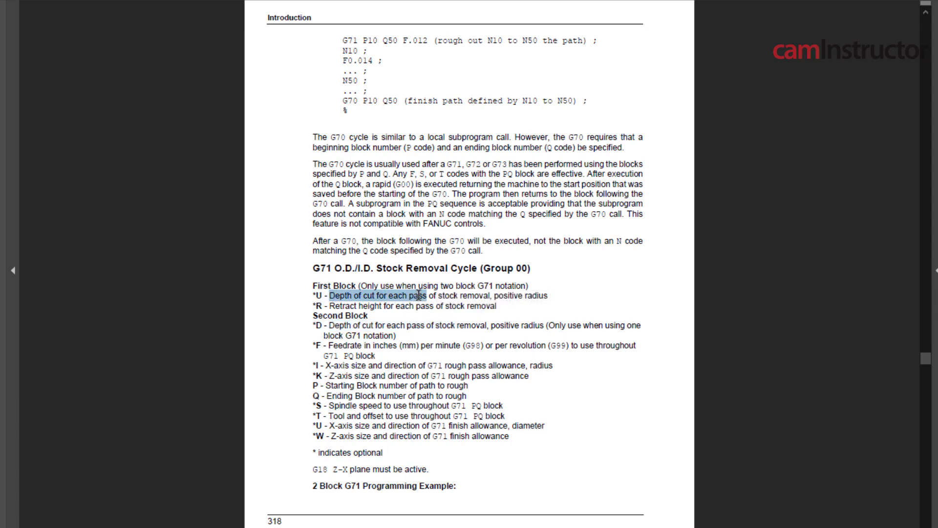
left_click(330, 325)
left_click_drag(331, 325, 423, 325)
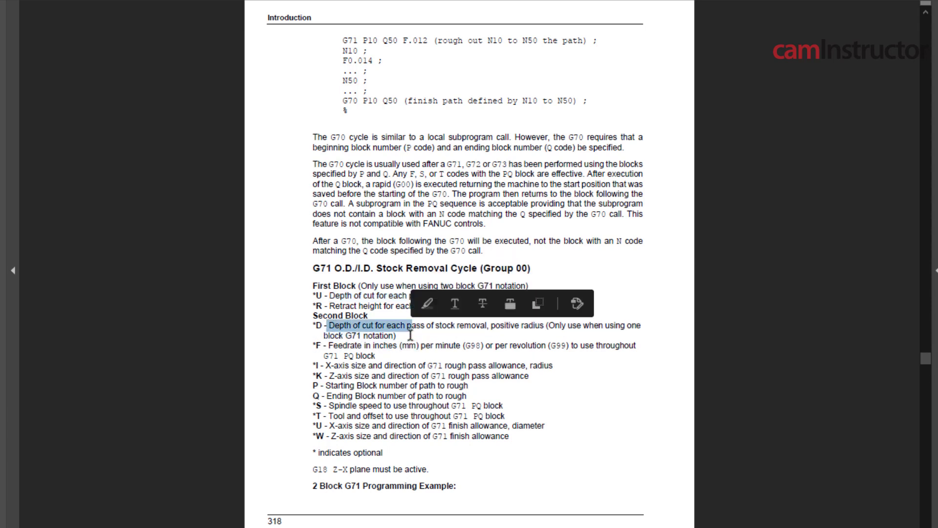
left_click(391, 220)
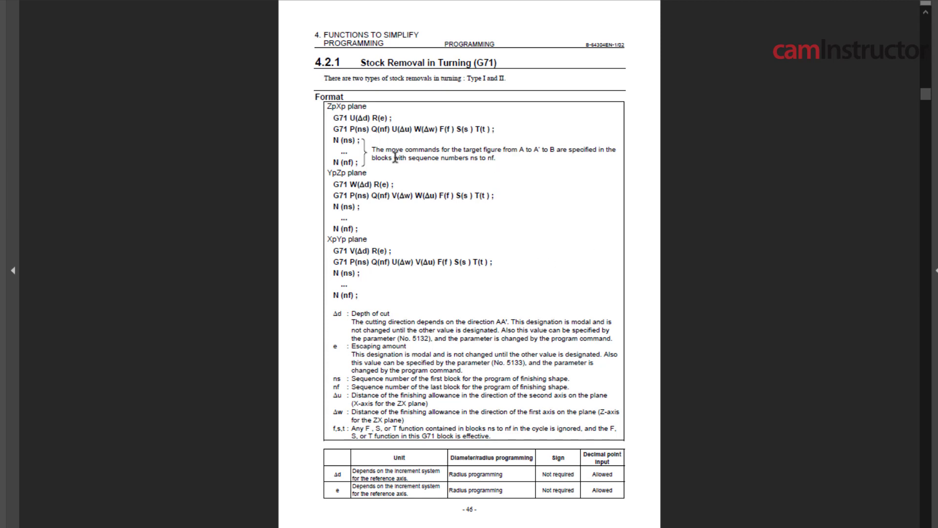
Step: Highlight the two-line G71 format in the Fanuc Stock Removal in Turning section
left_click_drag(335, 118, 497, 130)
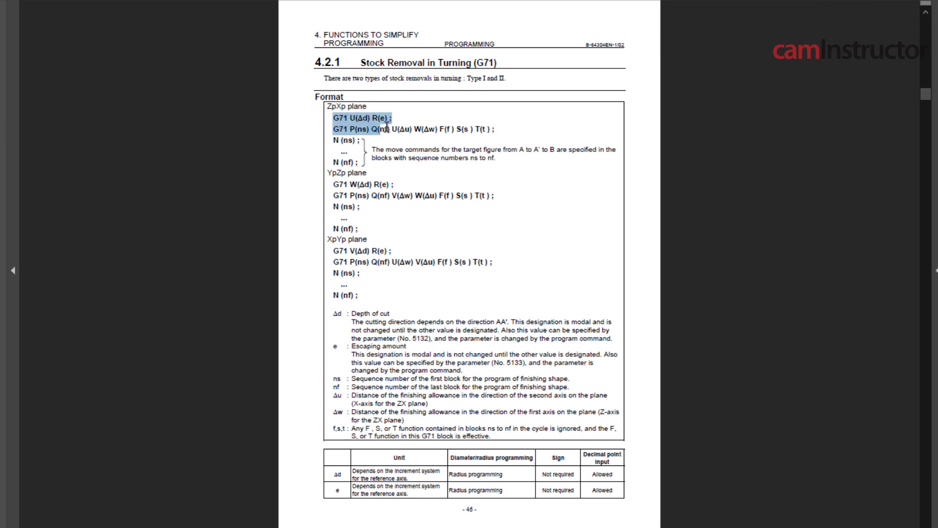
left_click(355, 121)
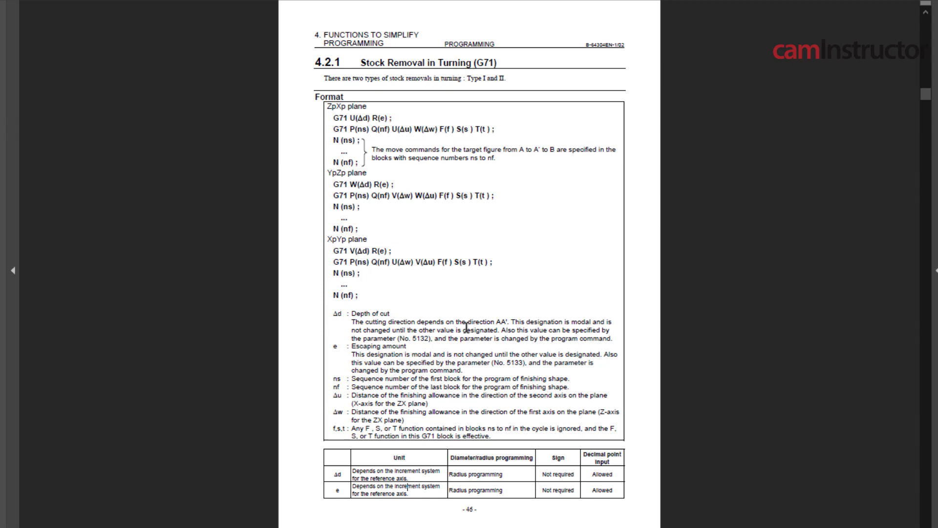
scroll(500, 263, "down", 1)
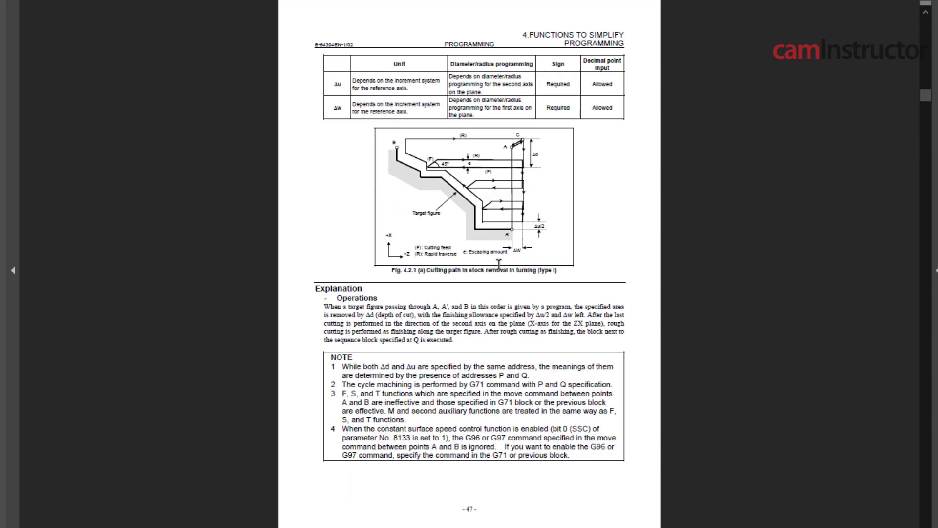
scroll(499, 262, "up", 1)
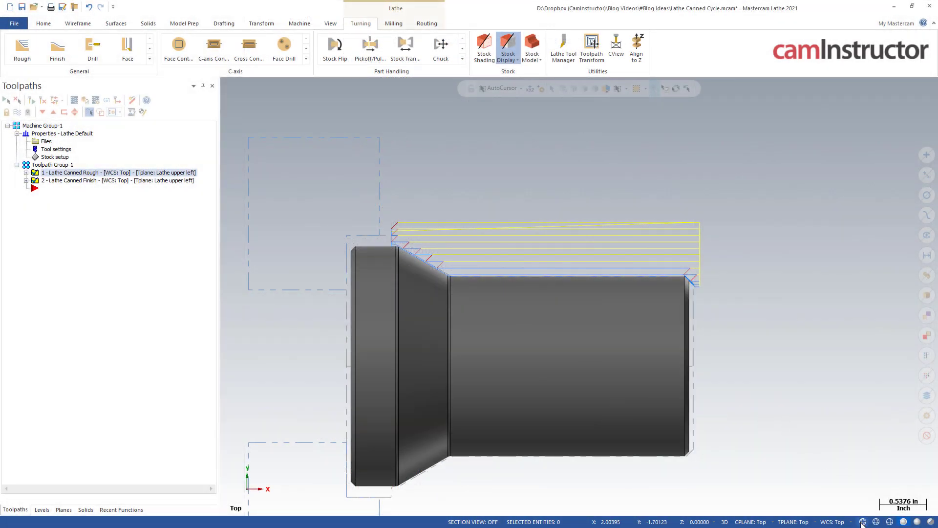
Step: Start a new canned rough toolpath in wireframe view and chain the profile to rough
key("alt+s")
left_click(150, 60)
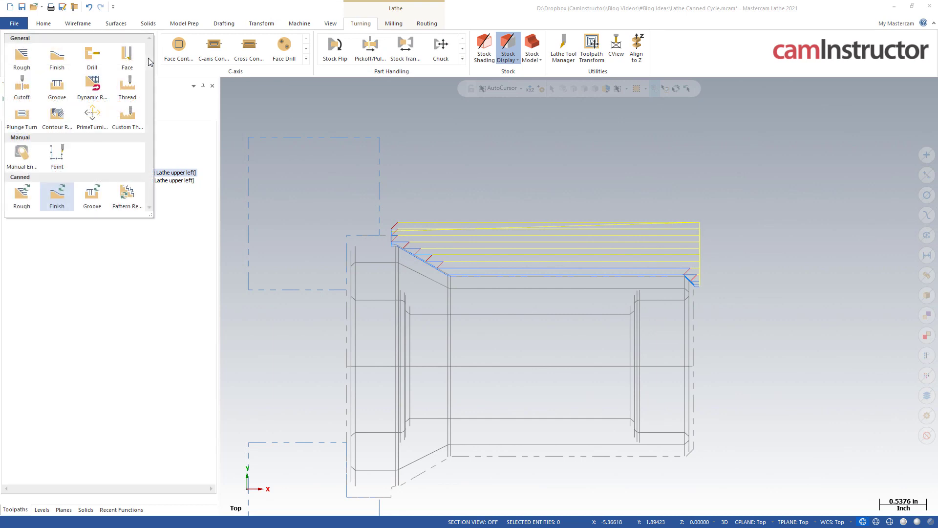
left_click(22, 194)
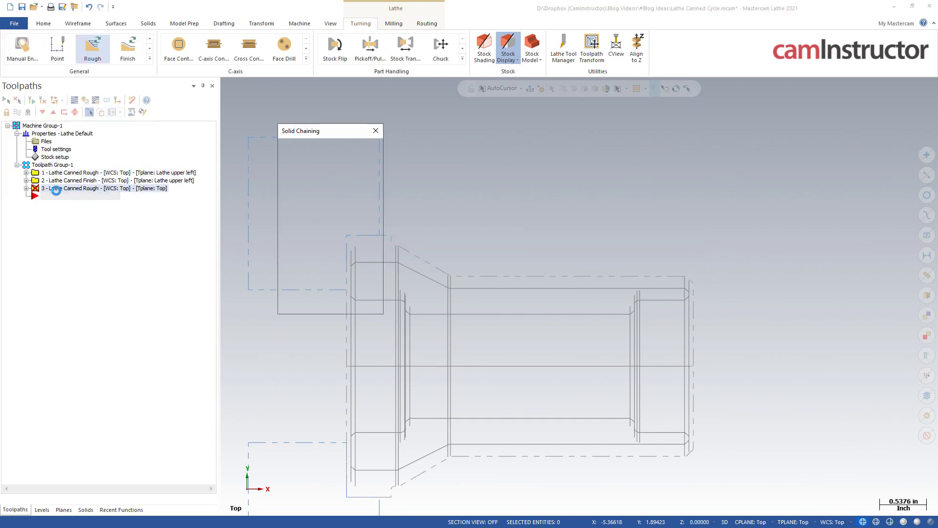
scroll(701, 315, "up", 2)
scroll(721, 291, "up", 2)
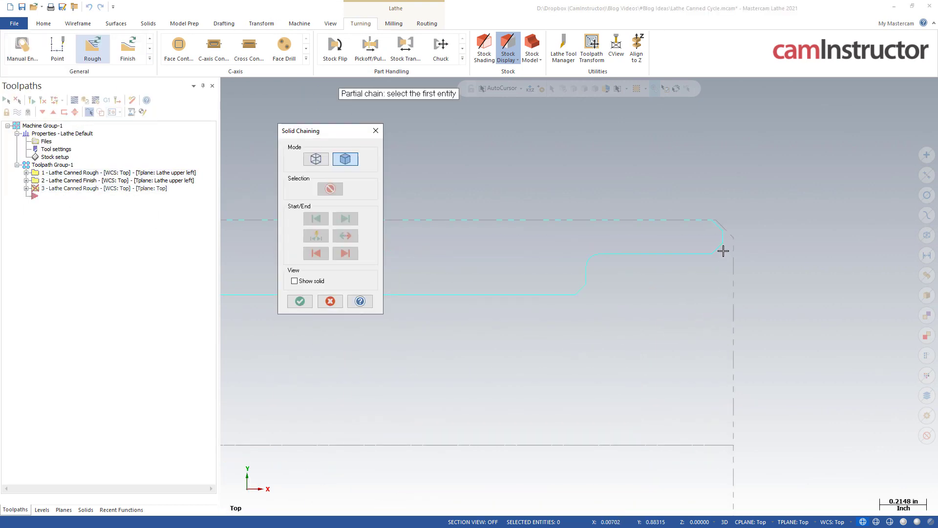
left_click(732, 300)
scroll(732, 300, "down", 1)
left_click(555, 312)
scroll(718, 350, "down", 1)
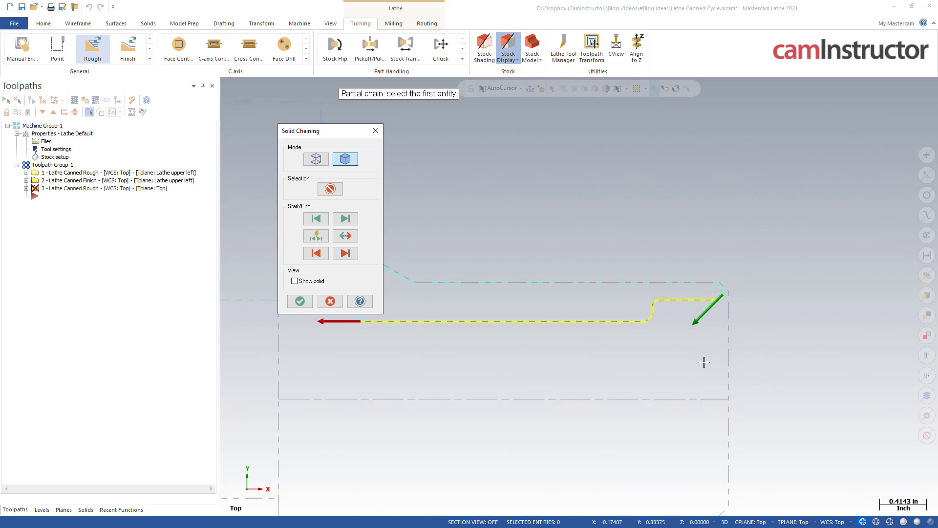
scroll(705, 360, "down", 1)
left_click(295, 297)
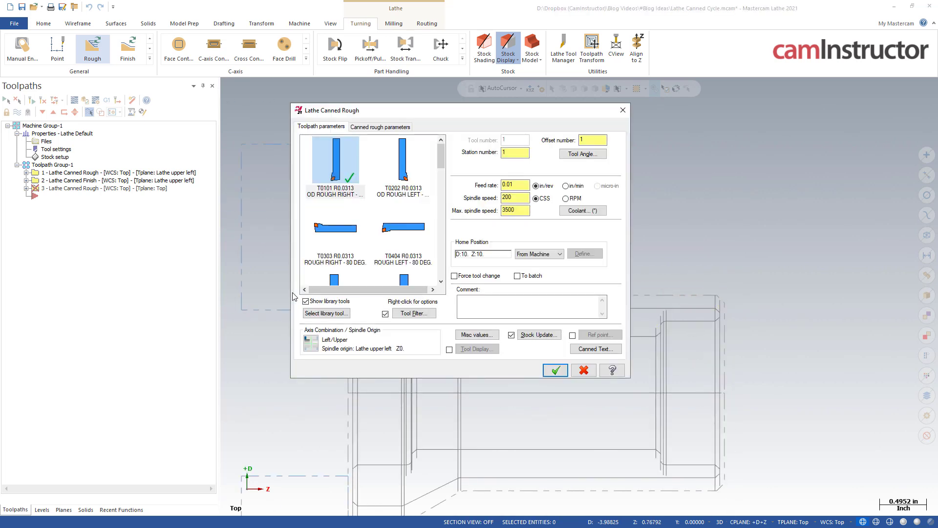
left_click_drag(441, 156, 448, 224)
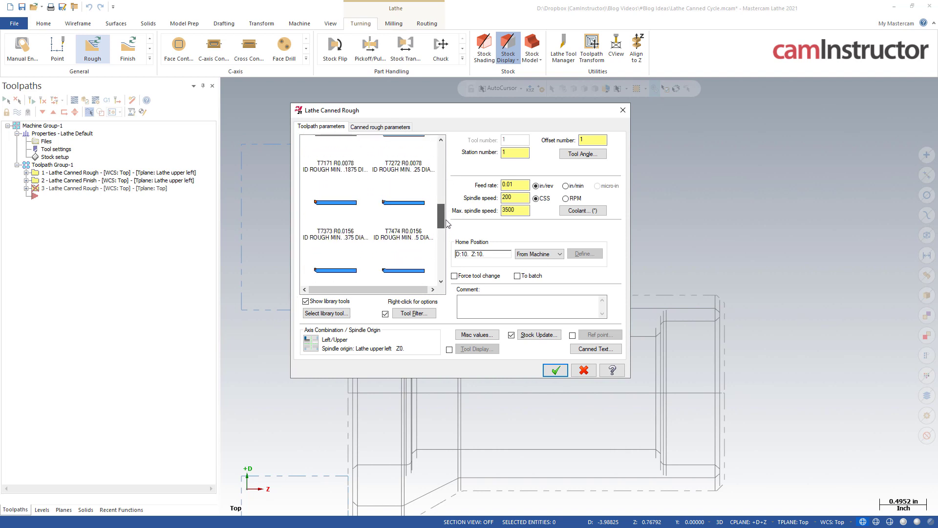
Step: Pick the T7474 0.5-diameter 75-degree ID rough tool and show its canned rough parameters
left_click_drag(447, 223, 444, 214)
left_click(402, 242)
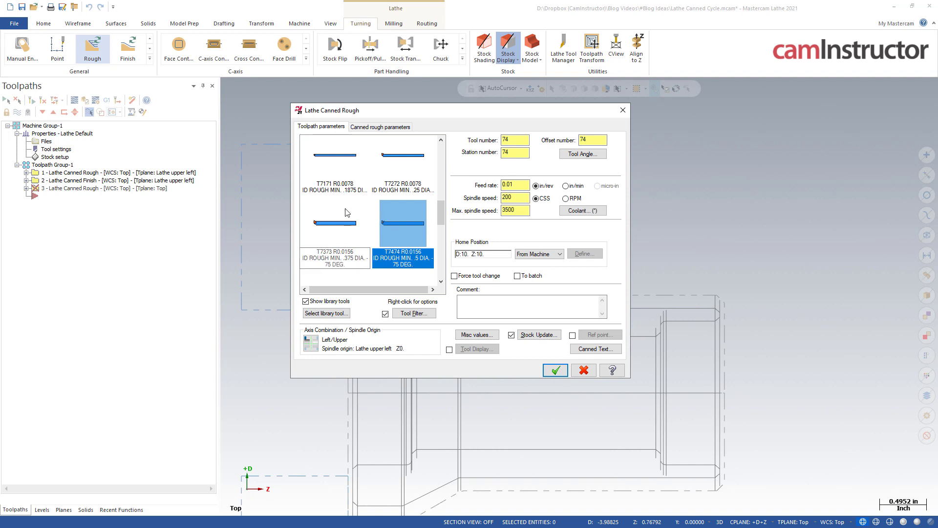
left_click(386, 128)
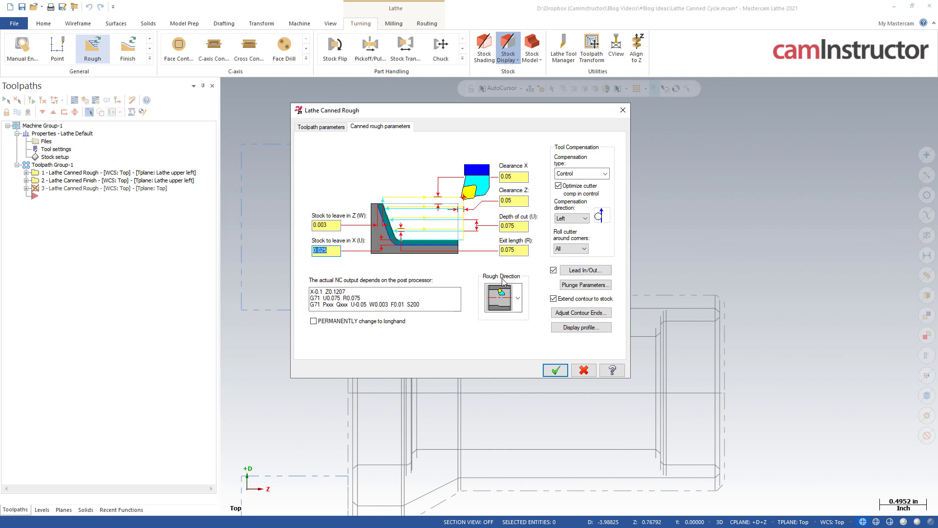
Step: Review the G71 output and U value in the preview, then discard the third canned rough
left_click(405, 303)
left_click_drag(384, 304, 312, 291)
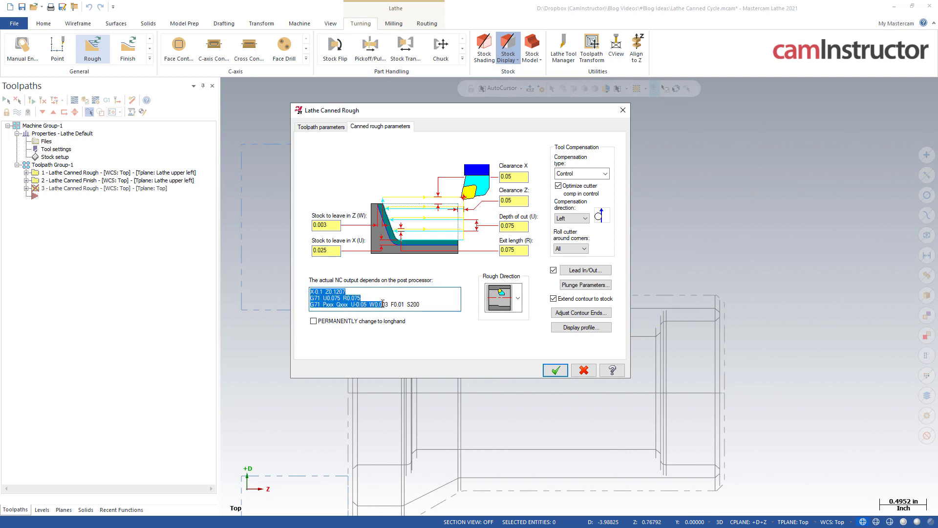
left_click(384, 304)
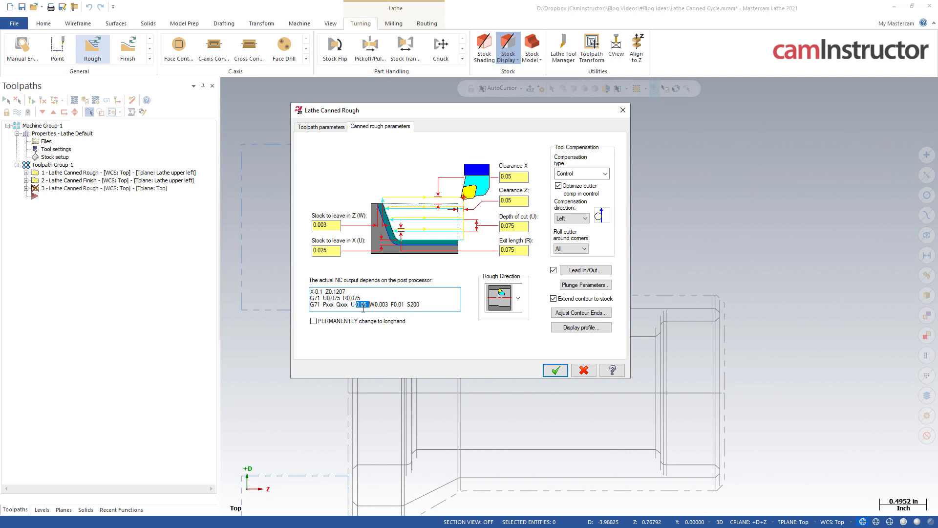
left_click(581, 369)
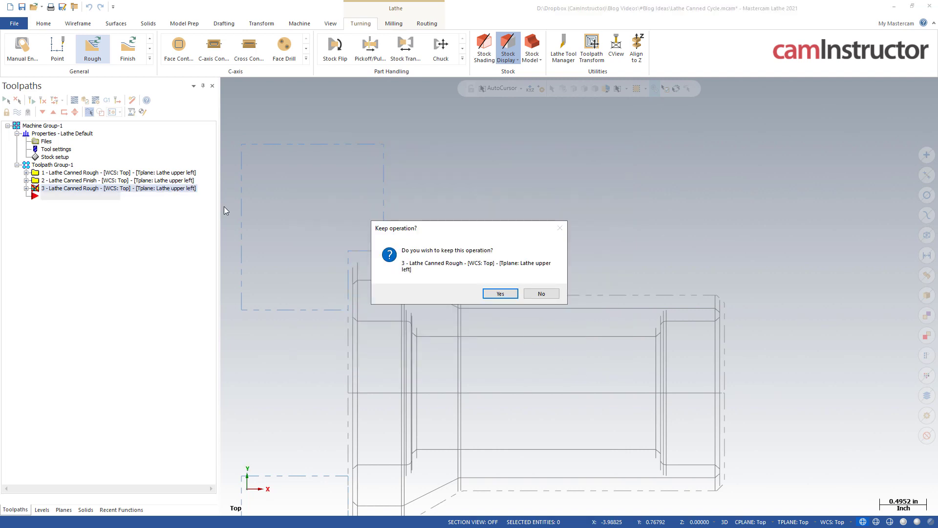
left_click(541, 294)
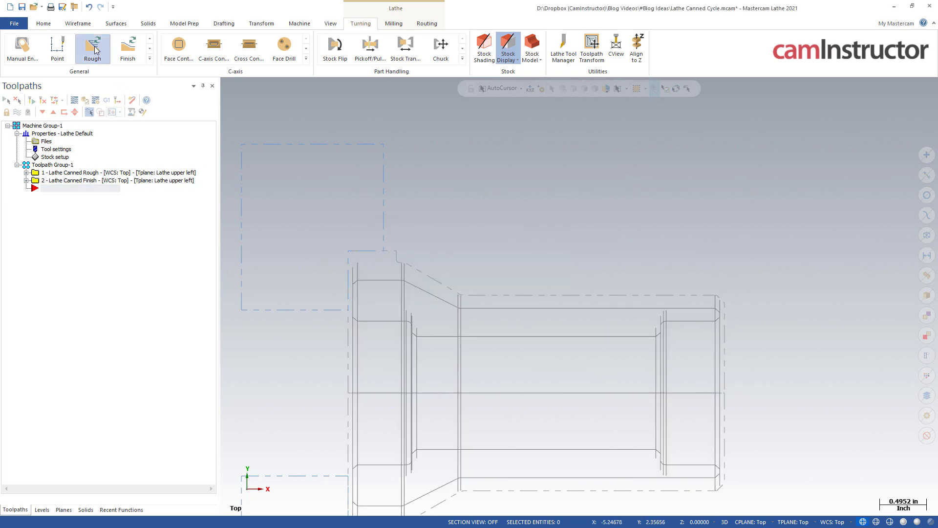
scroll(720, 311, "up", 2)
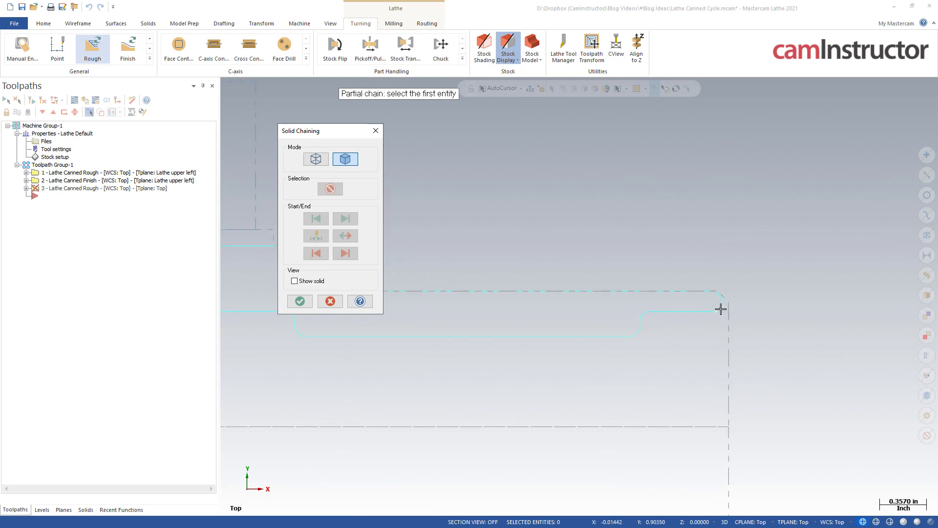
scroll(737, 305, "up", 2)
scroll(725, 297, "up", 2)
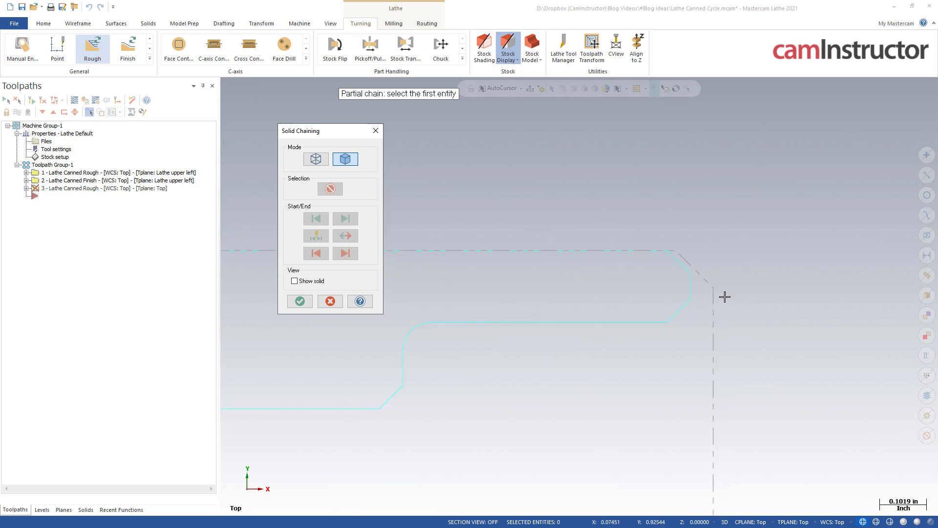
Step: Chain the face profile for a new rough and bring up the canned rough cycle settings
left_click(697, 278)
left_click(300, 302)
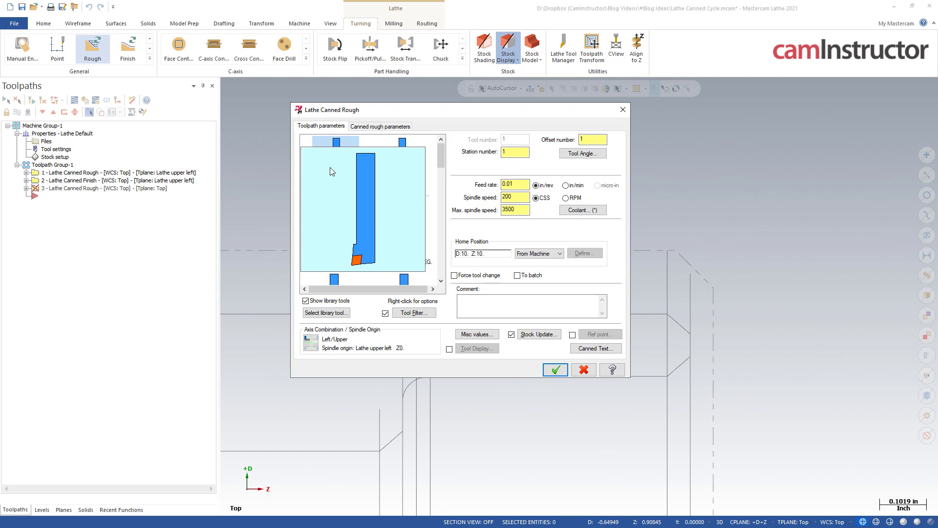
left_click(389, 126)
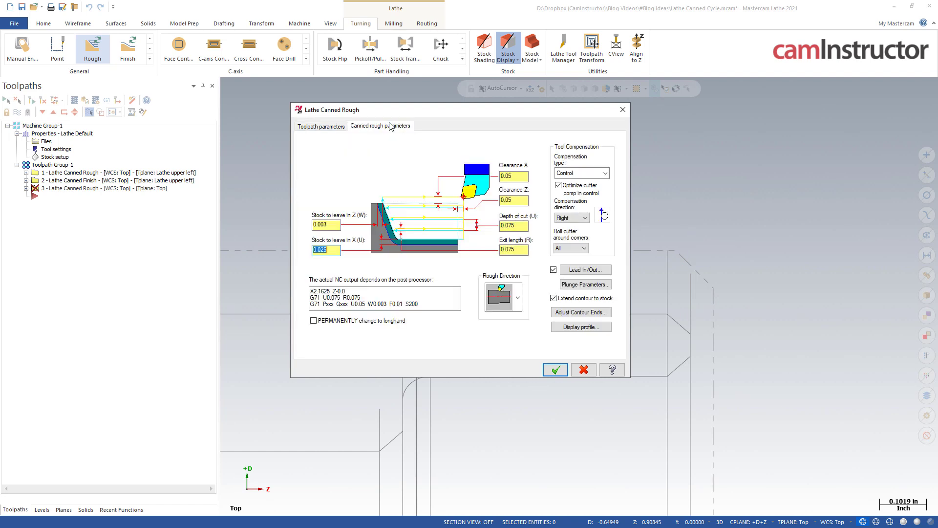
Step: Set the rough direction to facing and accept to generate the G72 canned rough
left_click(523, 298)
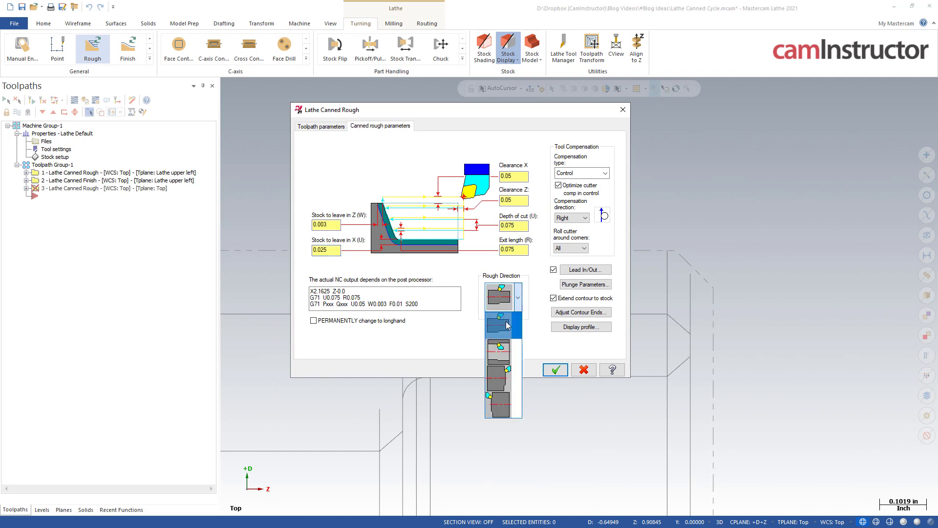
left_click(503, 373)
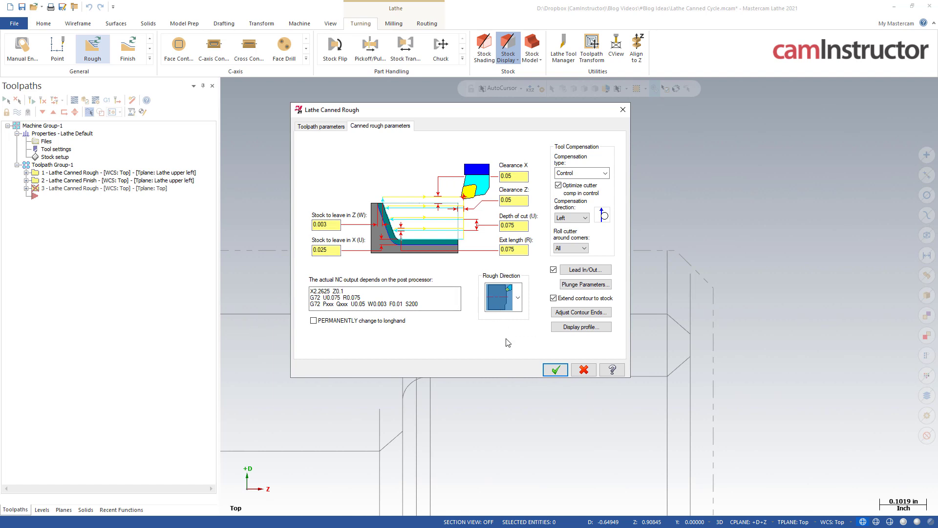
left_click(518, 301)
left_click(510, 375)
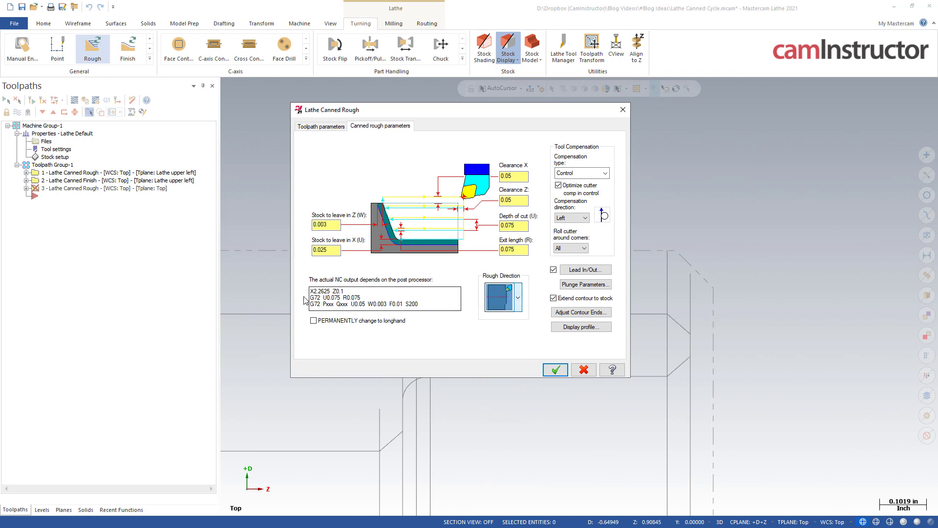
key("Return")
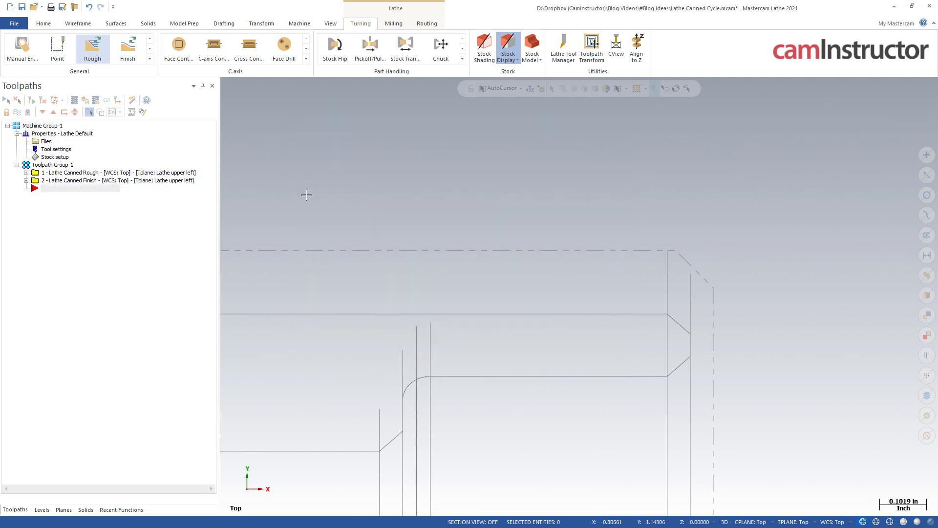
Step: Start a new OD thread toolpath and bring up its Thread cut NC code format choices
left_click(150, 62)
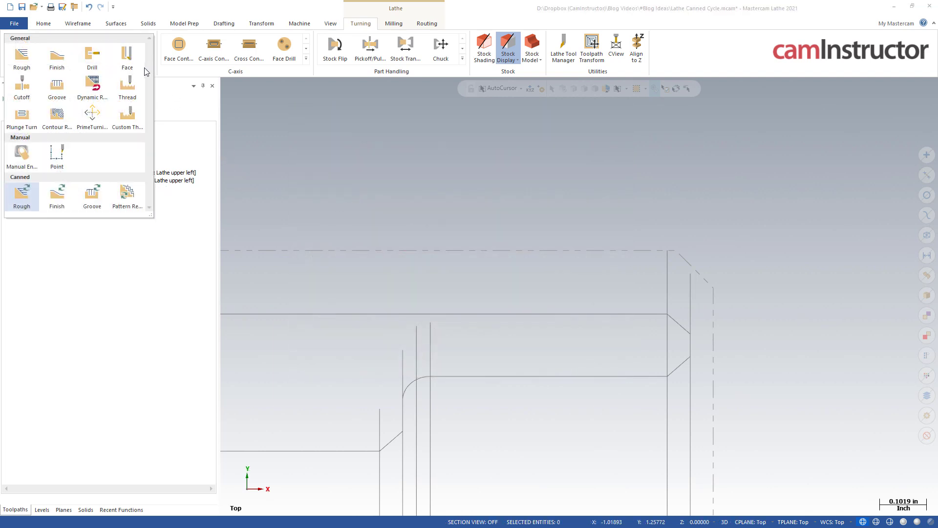
left_click(92, 204)
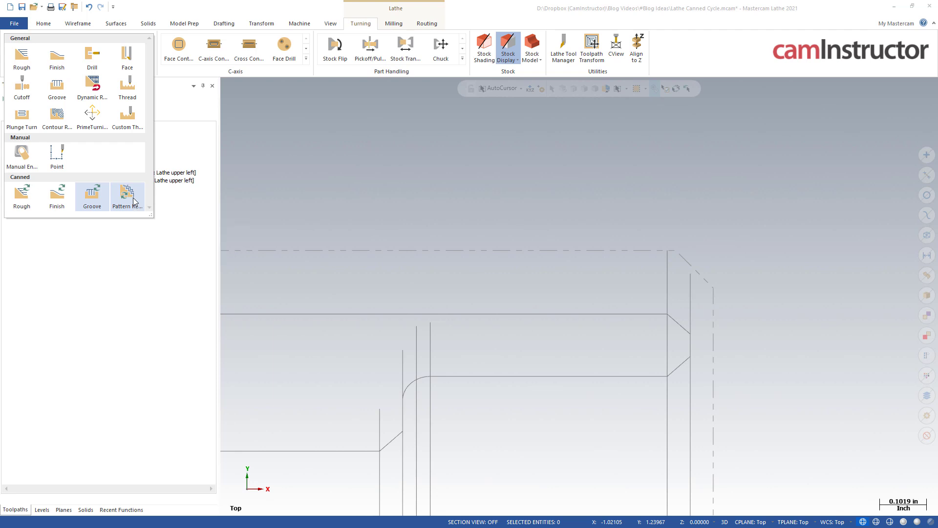
left_click(126, 89)
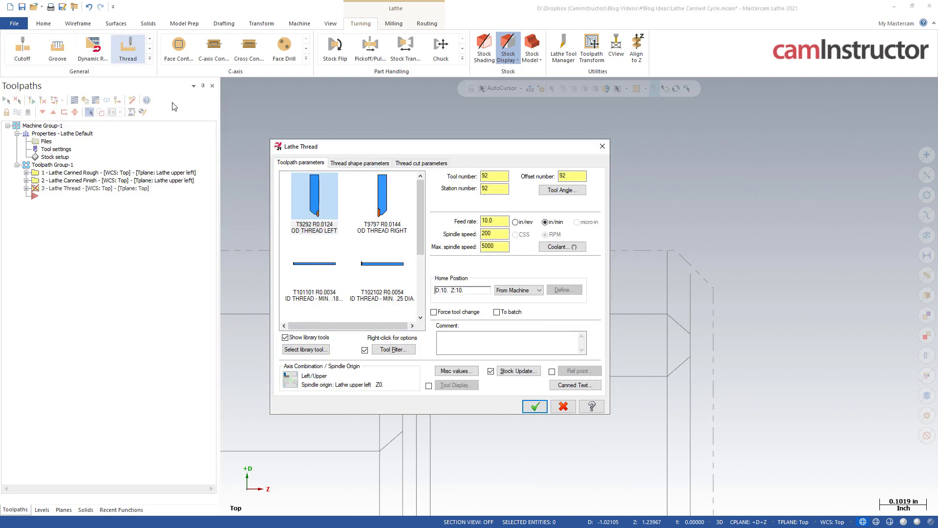
left_click(361, 161)
left_click(400, 164)
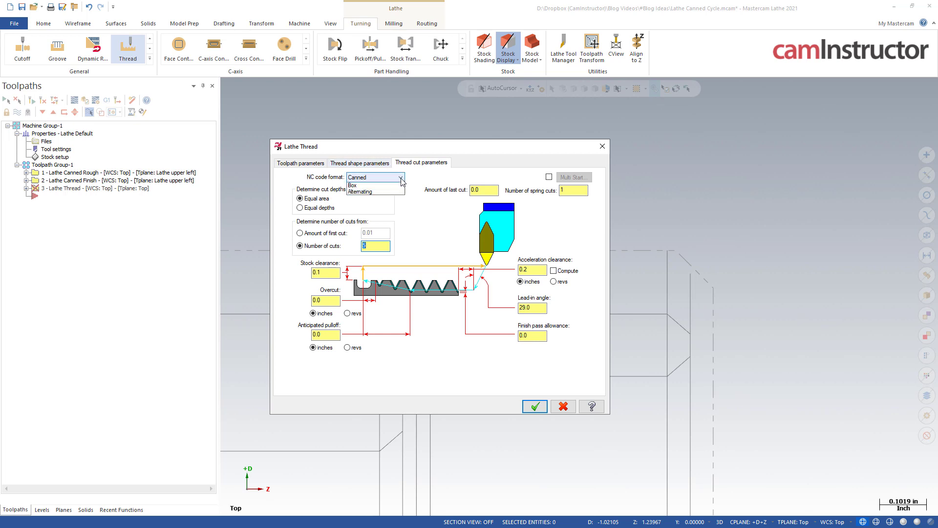
left_click(400, 177)
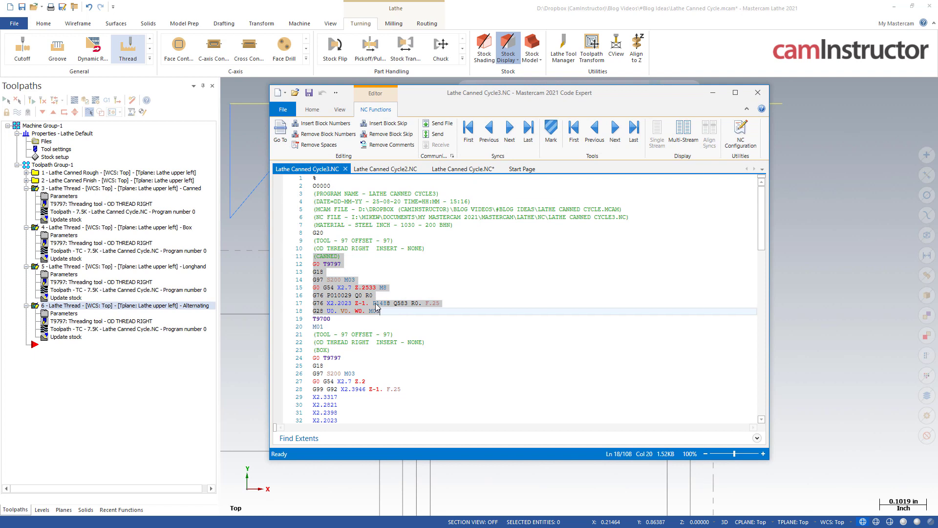
scroll(376, 310, "down", 2)
scroll(377, 304, "down", 3)
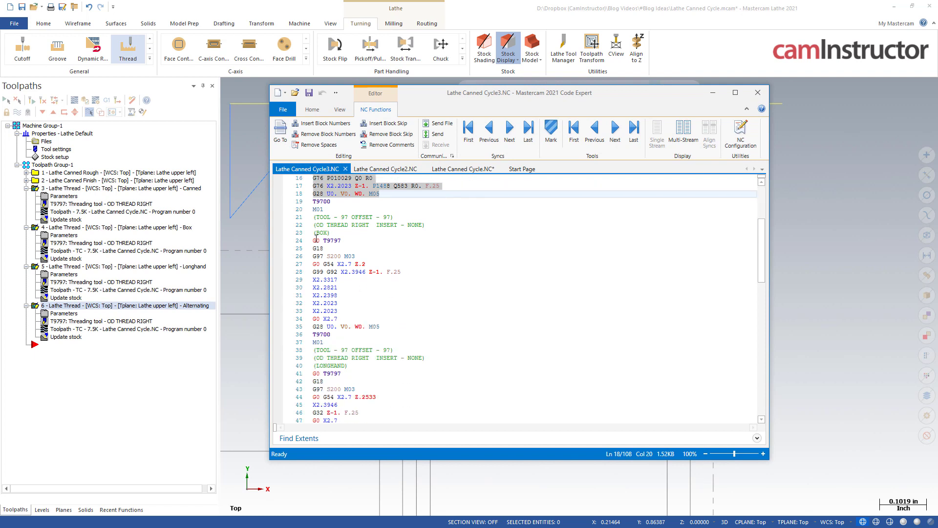
left_click_drag(315, 240, 338, 319)
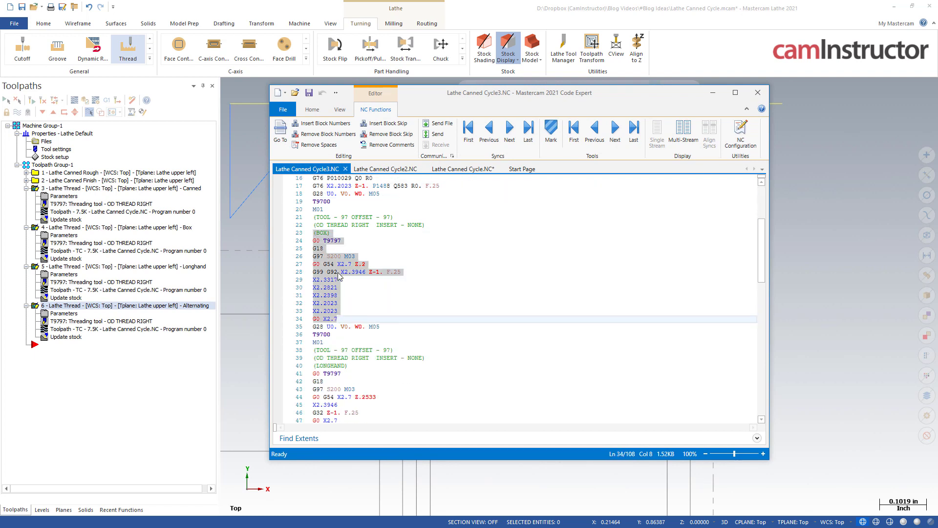
scroll(339, 273, "down", 3)
scroll(354, 274, "down", 2)
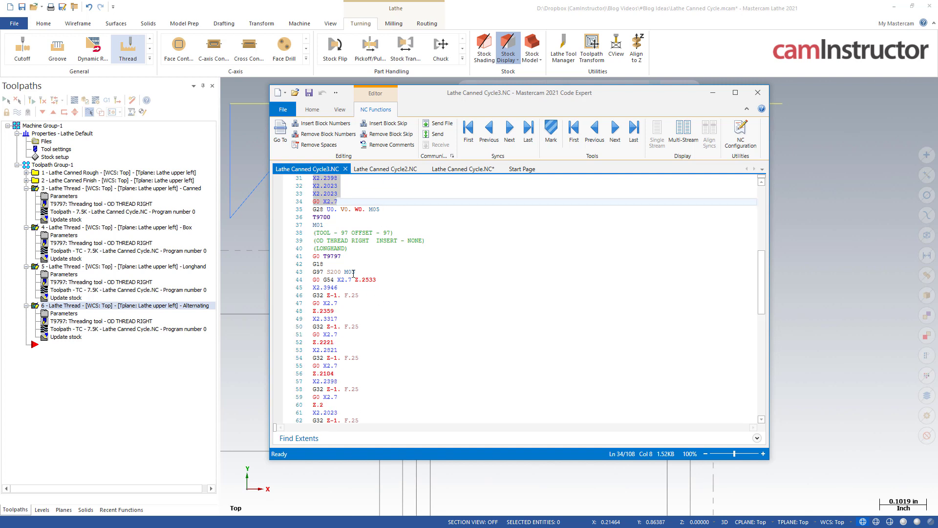
left_click_drag(314, 249, 379, 394)
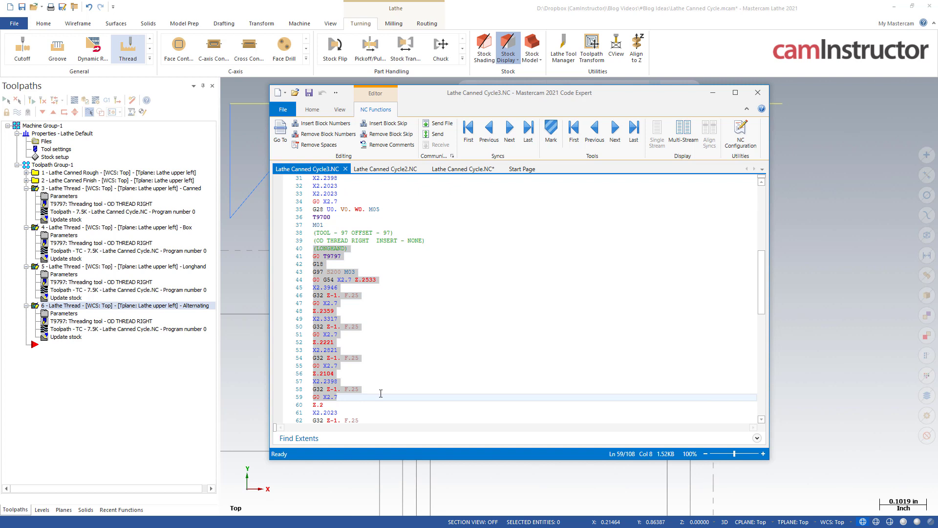